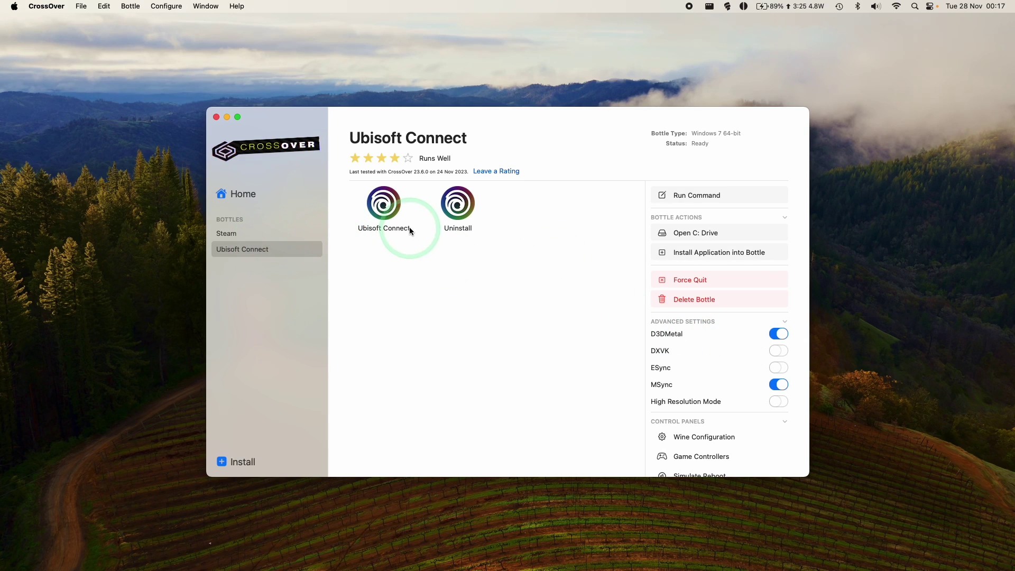
Start the Ubisoft Connect launcher from its CrossOver bottle
double_click(392, 211)
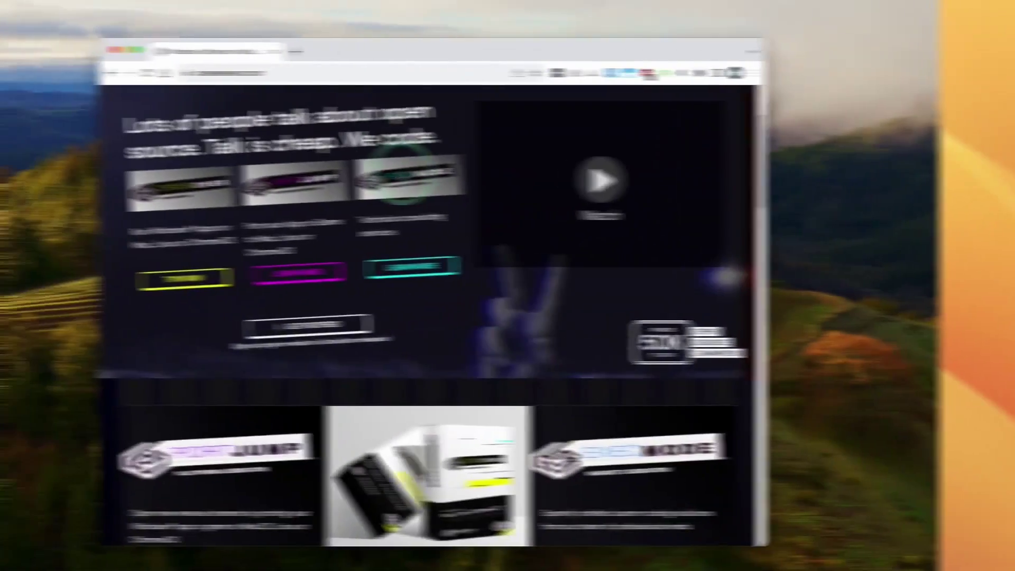
Go to the CrossOver store pricing page and look at the CrossOver + plan
scroll(527, 317, "down", 5)
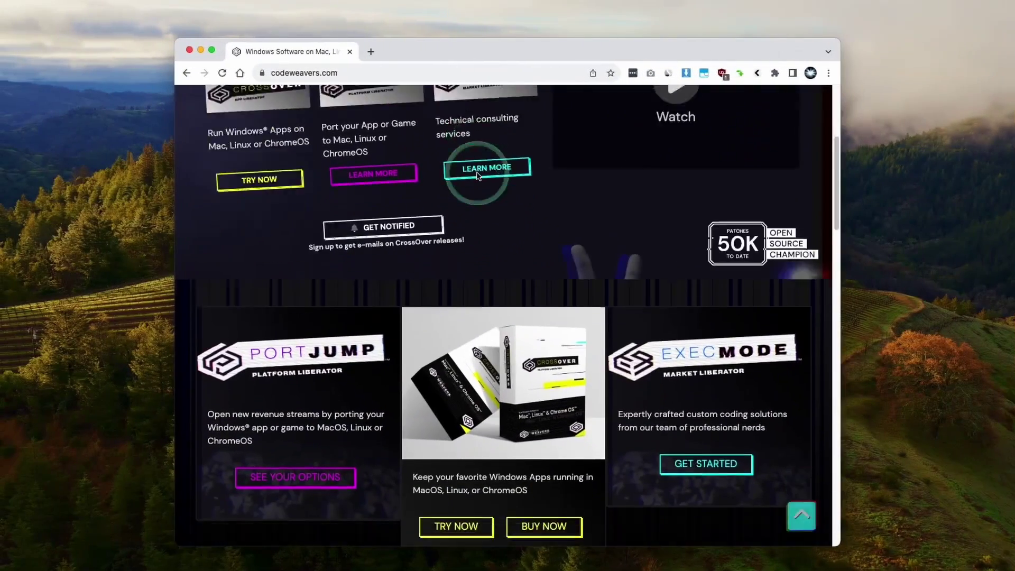
left_click(527, 366)
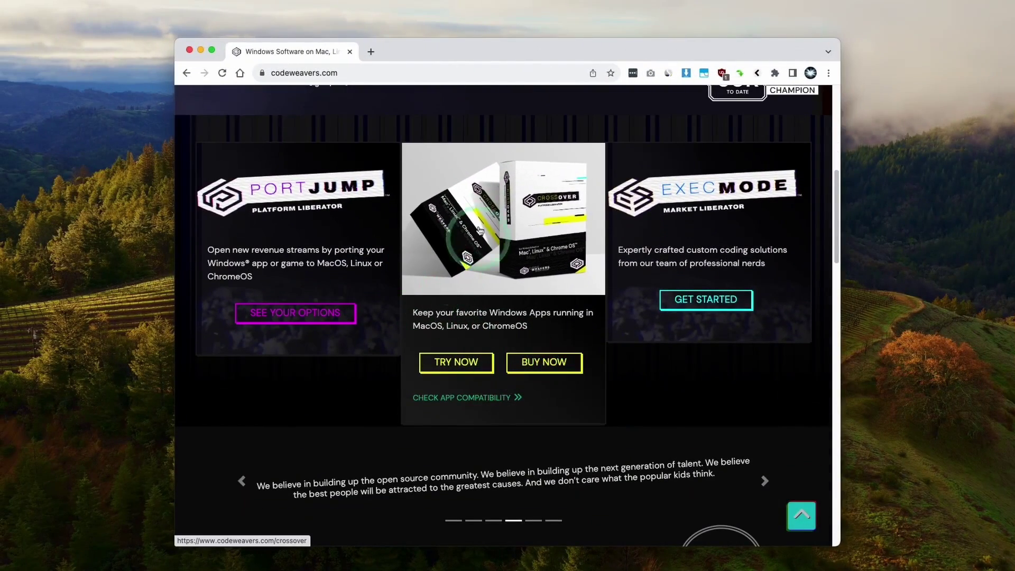
left_click(494, 346)
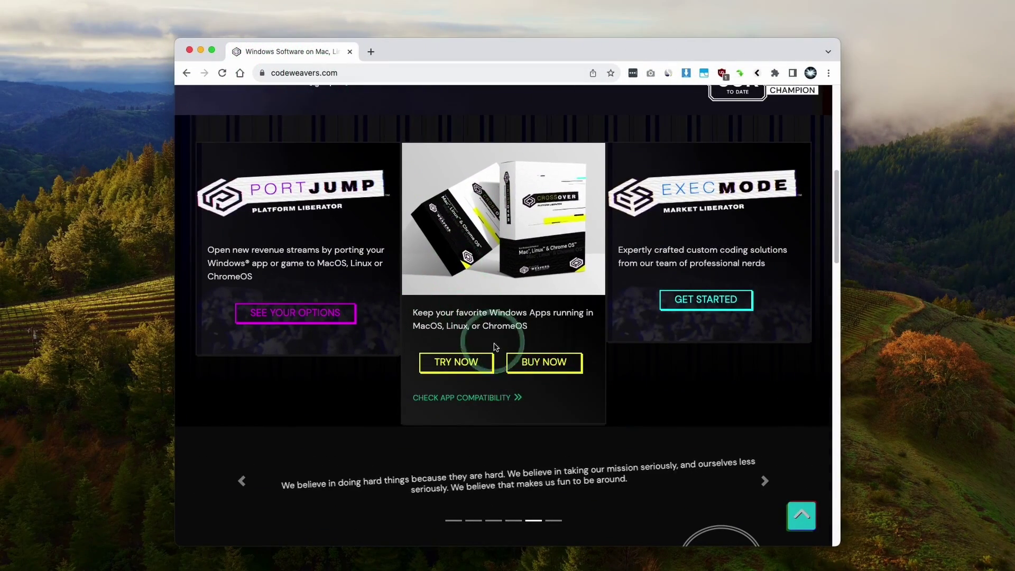
left_click(530, 365)
left_click_drag(435, 174, 560, 193)
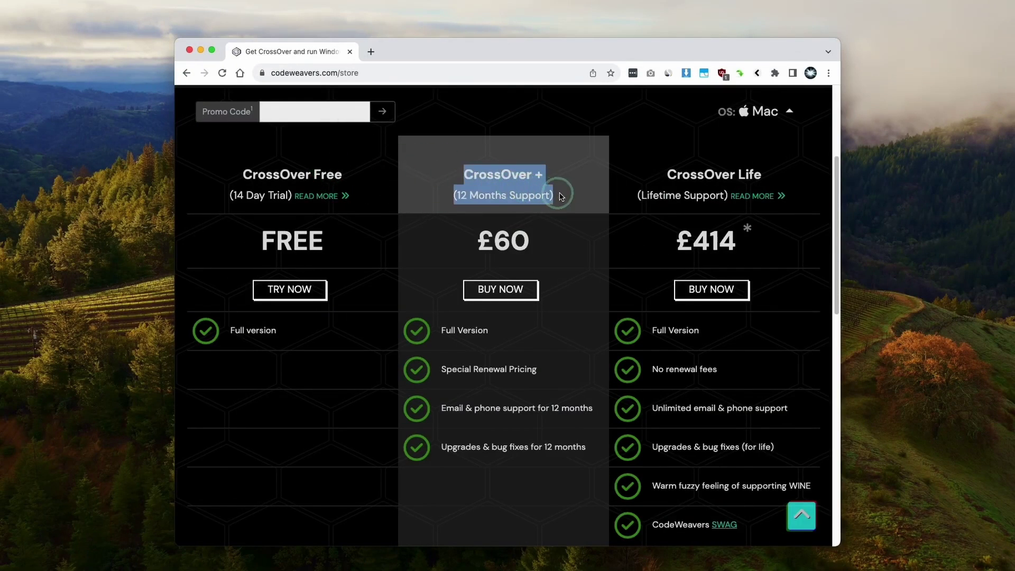
left_click(561, 191)
left_click(514, 176)
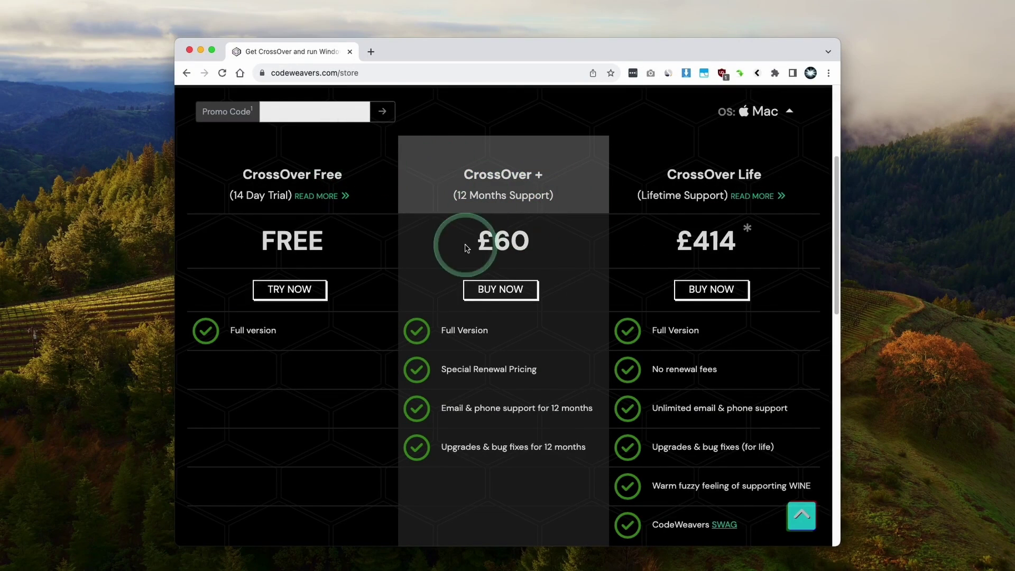
Paste the discount promo code into Promo Code and apply it
left_click(309, 115)
left_click(275, 113)
type("APPLEGAMINGWIKINEW")
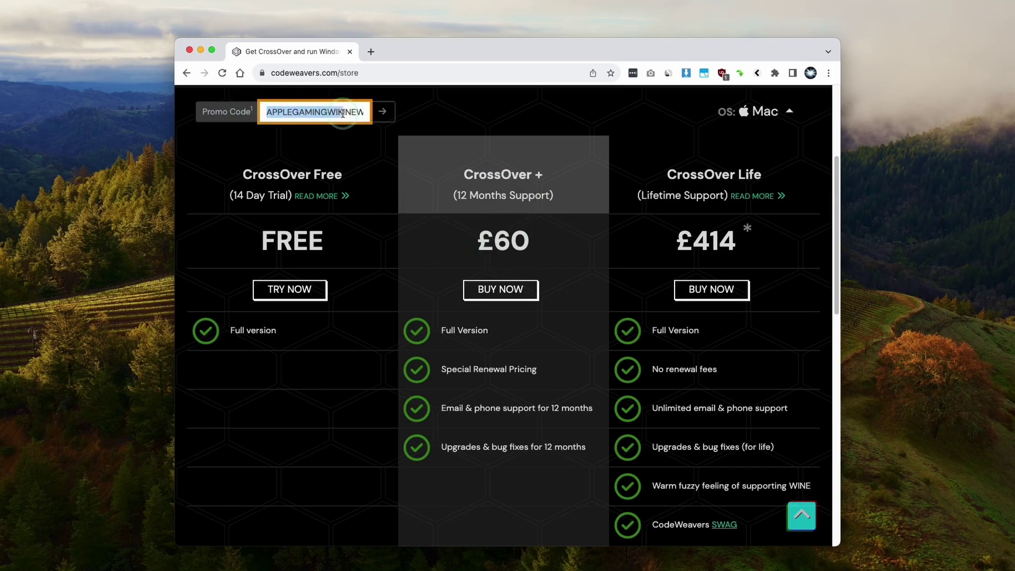
left_click(382, 111)
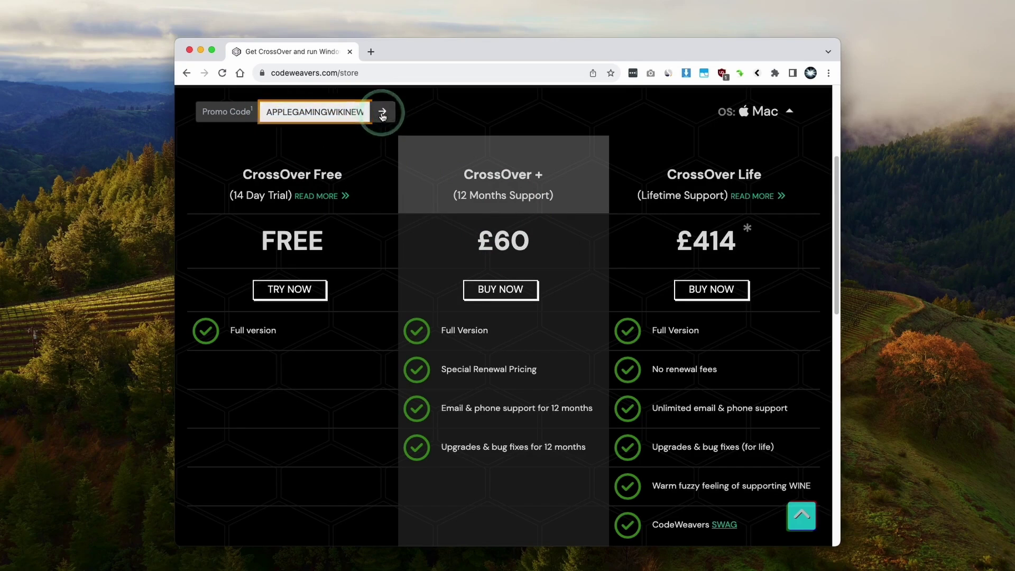
left_click_drag(414, 256, 600, 262)
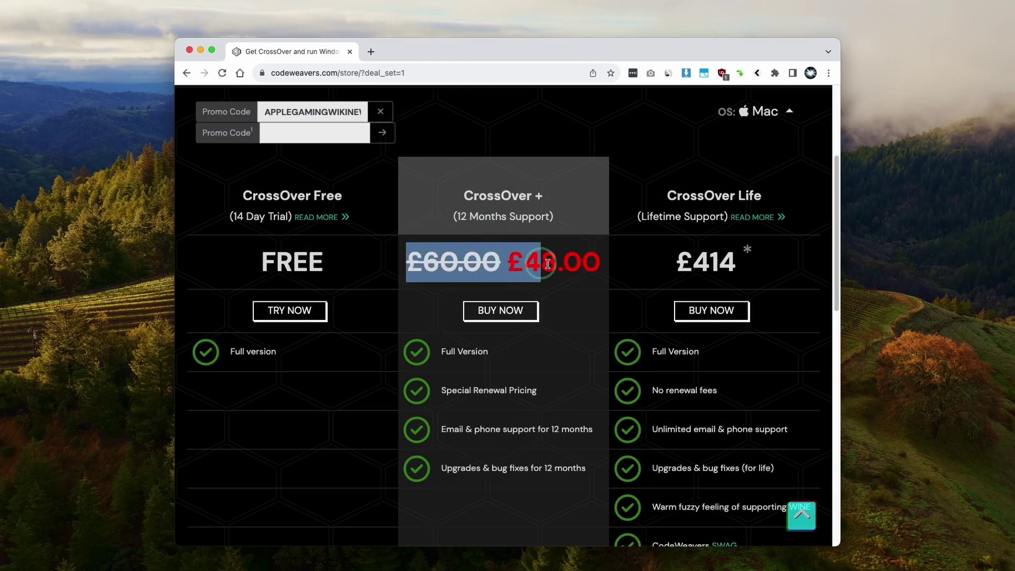
left_click(595, 272)
Buy the discounted CrossOver + plan, adding it to the cart at £46.20
left_click(523, 260)
scroll(502, 248, "down", 2)
left_click(492, 239)
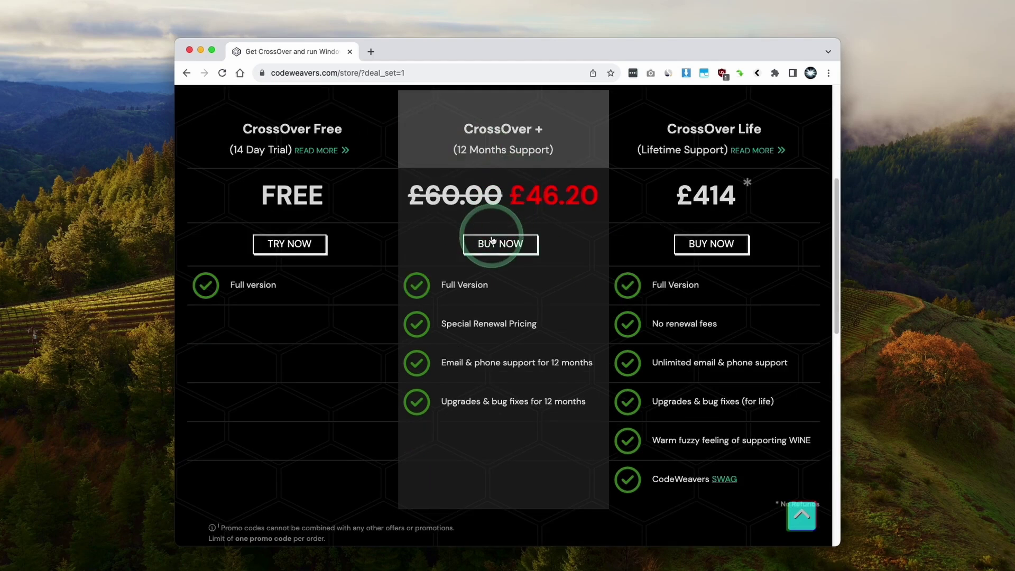
left_click(712, 261)
scroll(549, 296, "down", 5)
left_click(548, 304)
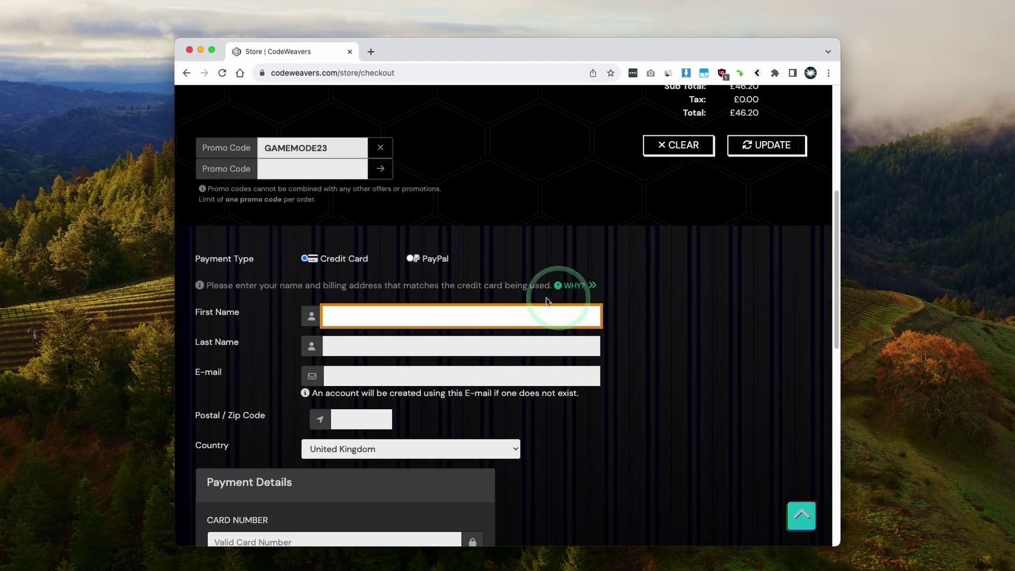
scroll(476, 238, "up", 8)
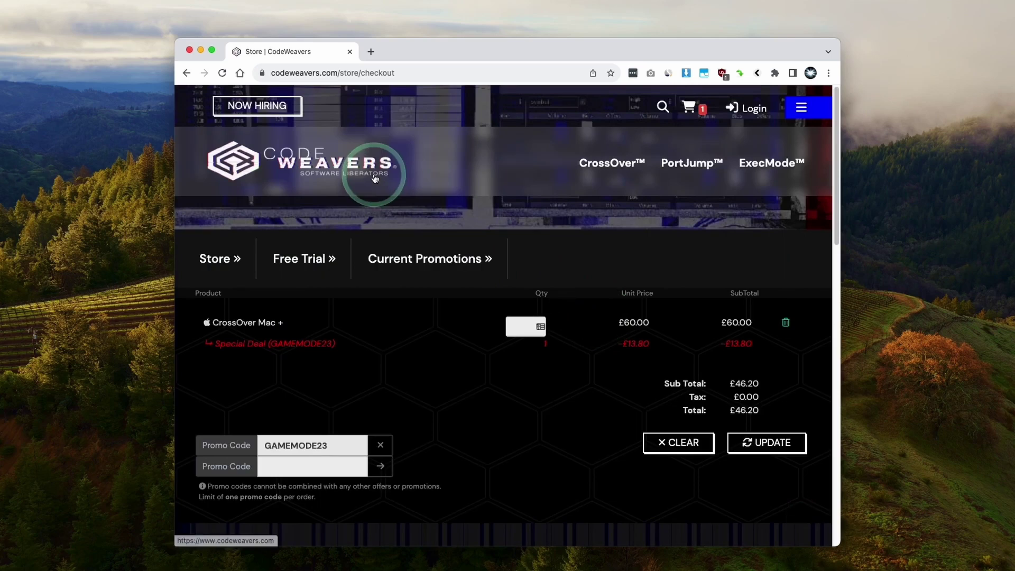
Download the CrossOver 23.5.0 free trial, saving crossover-23.5.0.zip to Downloads
left_click(394, 176)
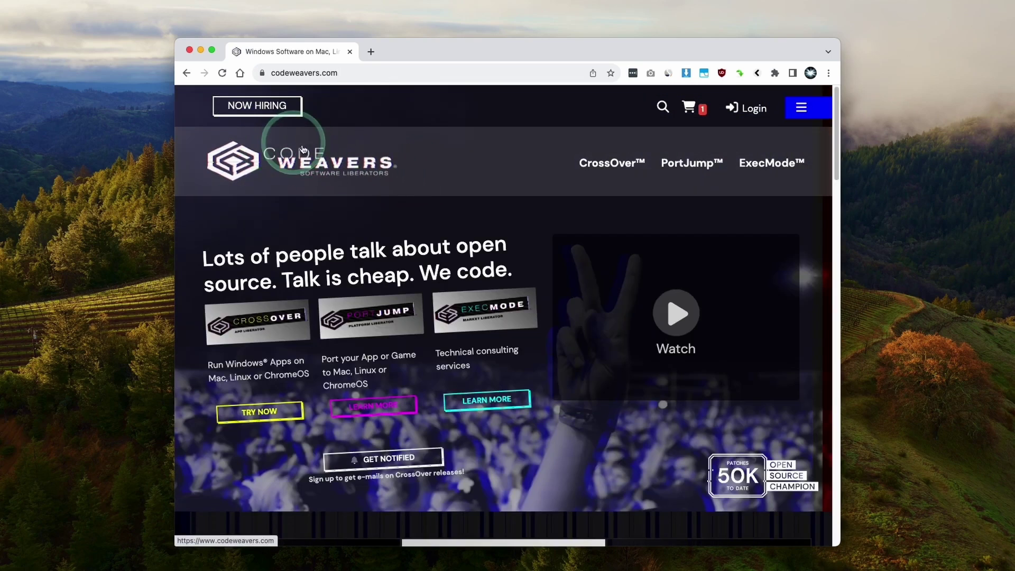
scroll(564, 236, "down", 7)
left_click(457, 365)
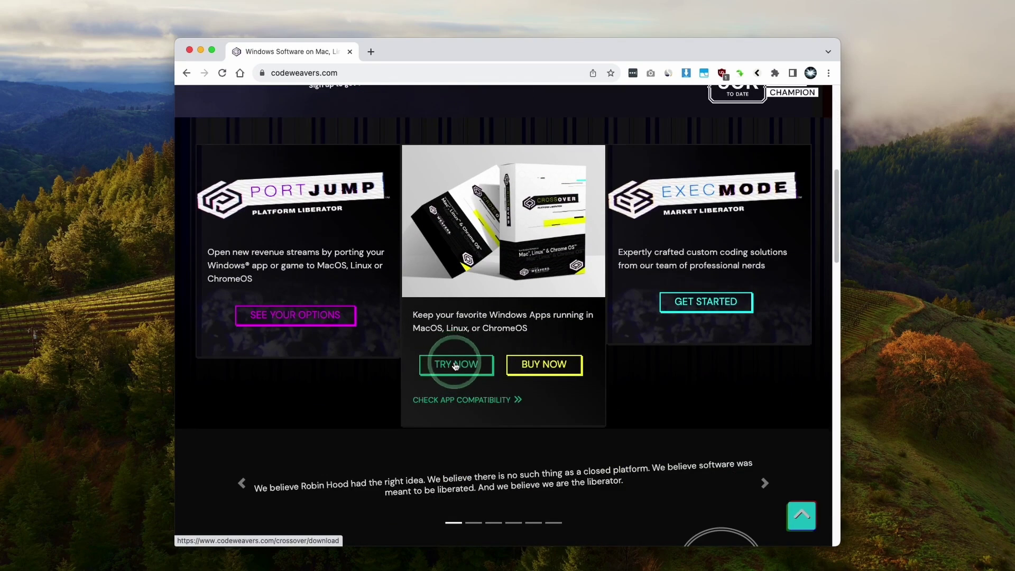
scroll(476, 264, "down", 6)
left_click(356, 206)
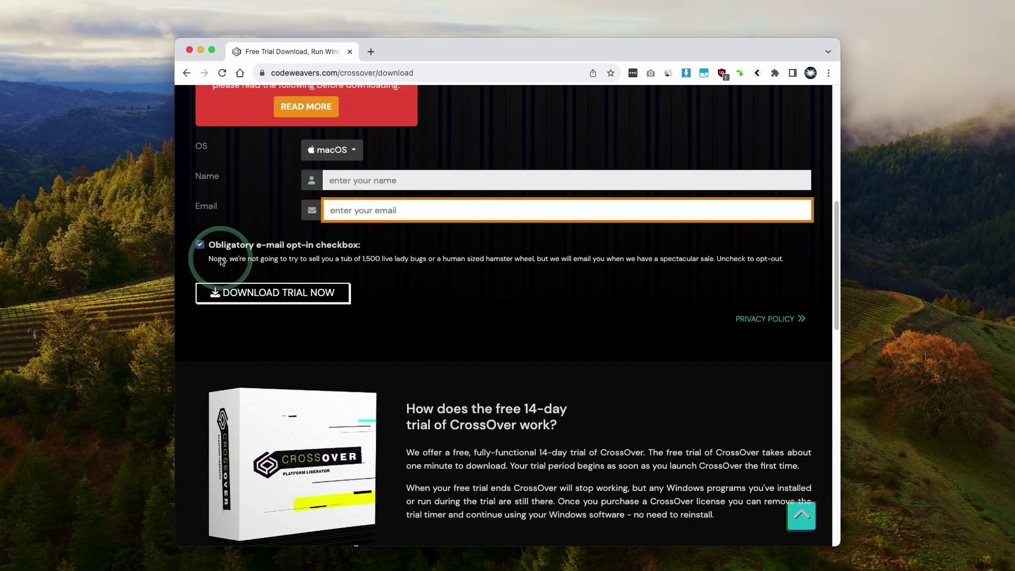
left_click(236, 294)
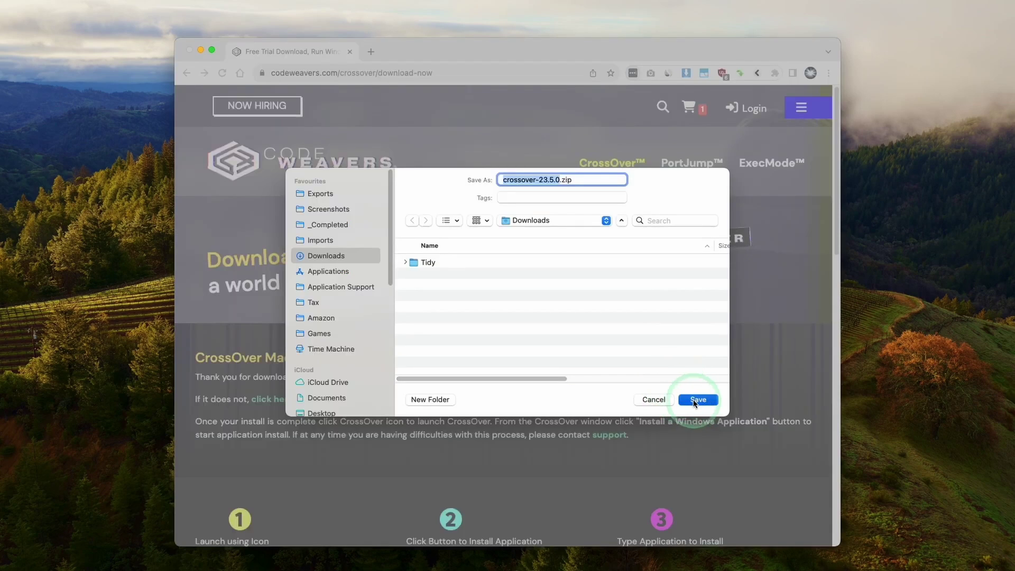
left_click(698, 399)
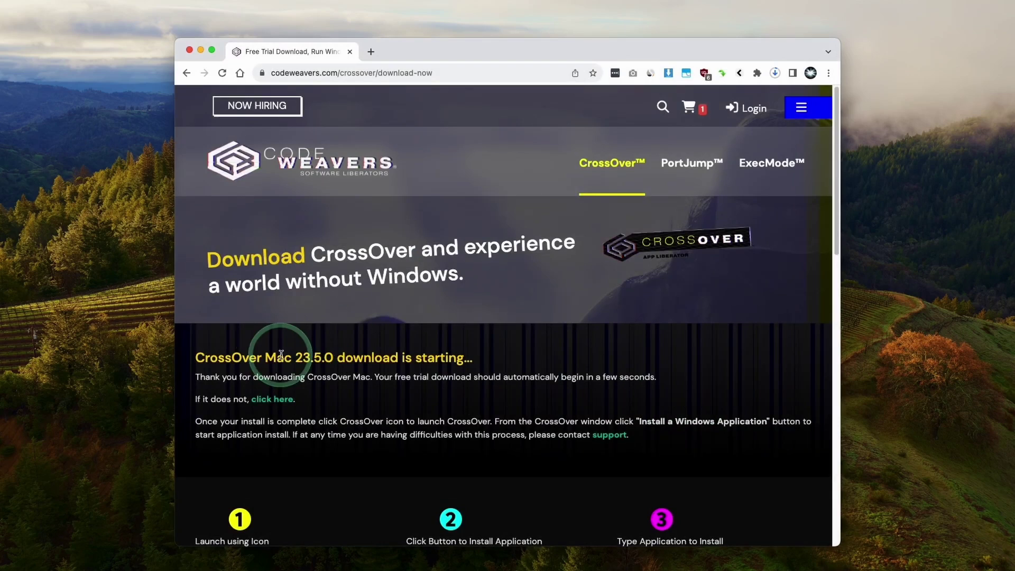
Open Downloads in Finder and select the downloaded crossover-23.5.0.zip
mouse_move(127, 569)
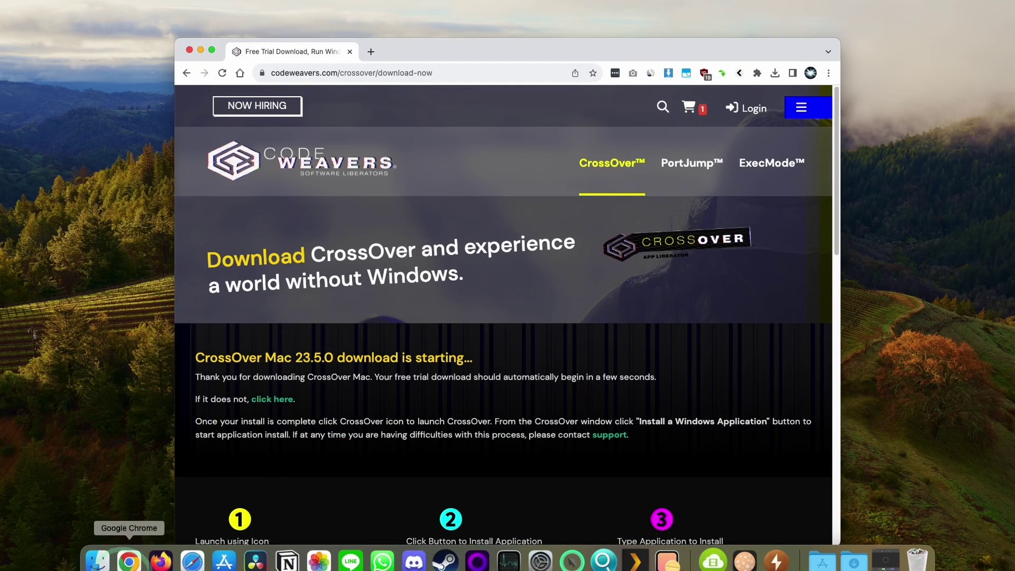
left_click(97, 561)
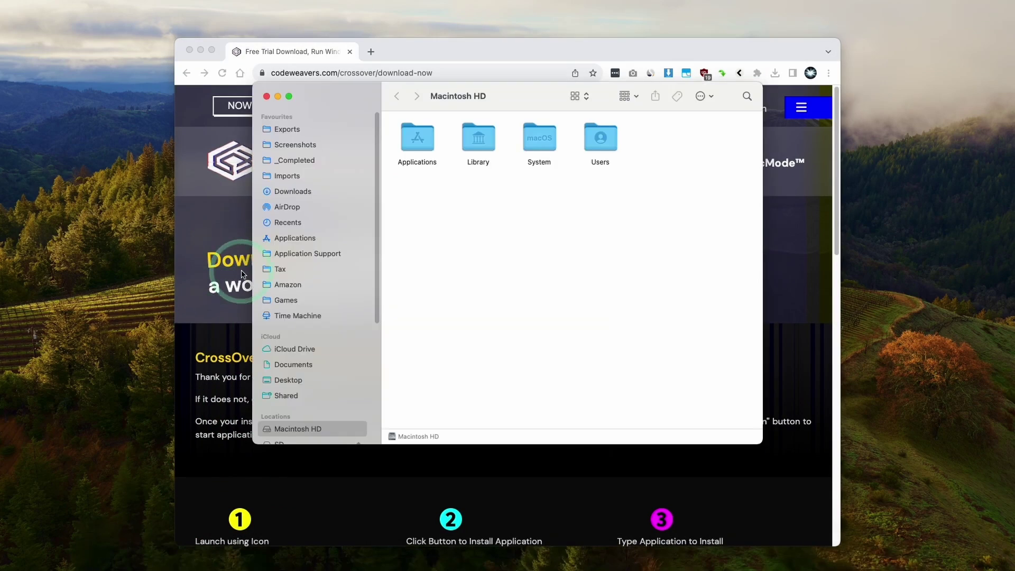
left_click(299, 190)
left_click(425, 146)
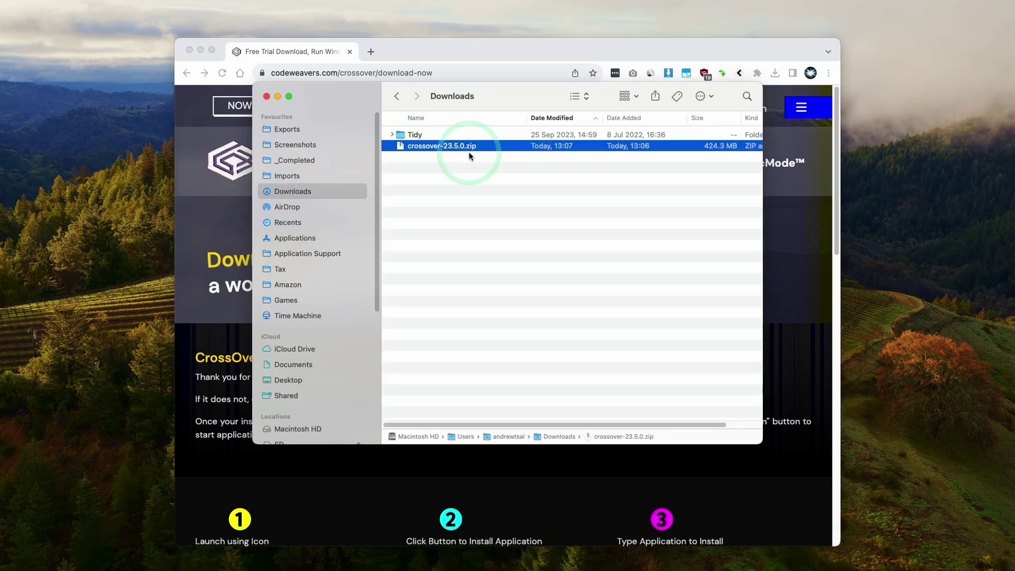
left_click(201, 50)
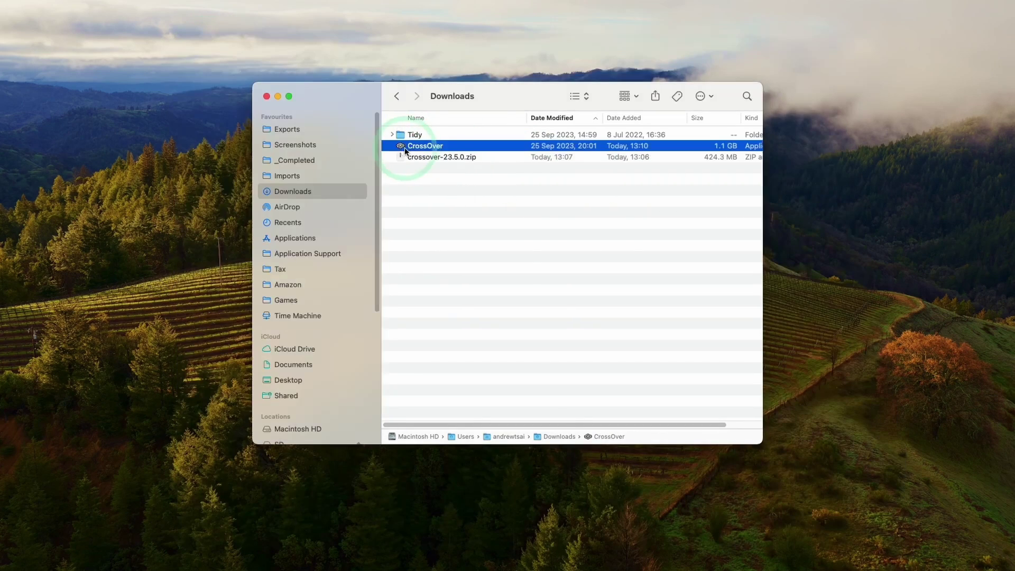
Move the CrossOver app into Applications and show that folder
left_click_drag(426, 151, 400, 168)
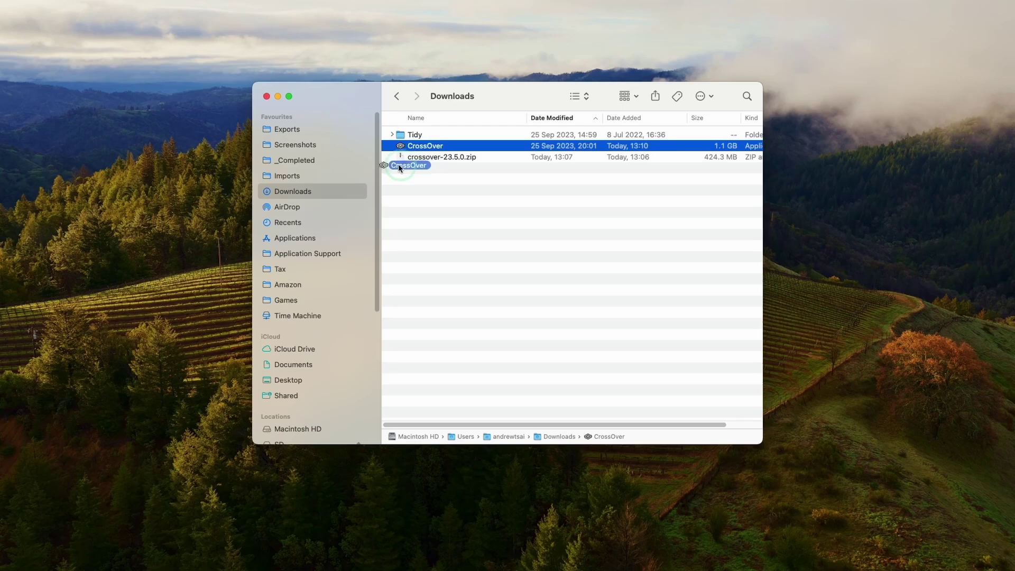
left_click_drag(378, 235, 303, 245)
left_click(297, 238)
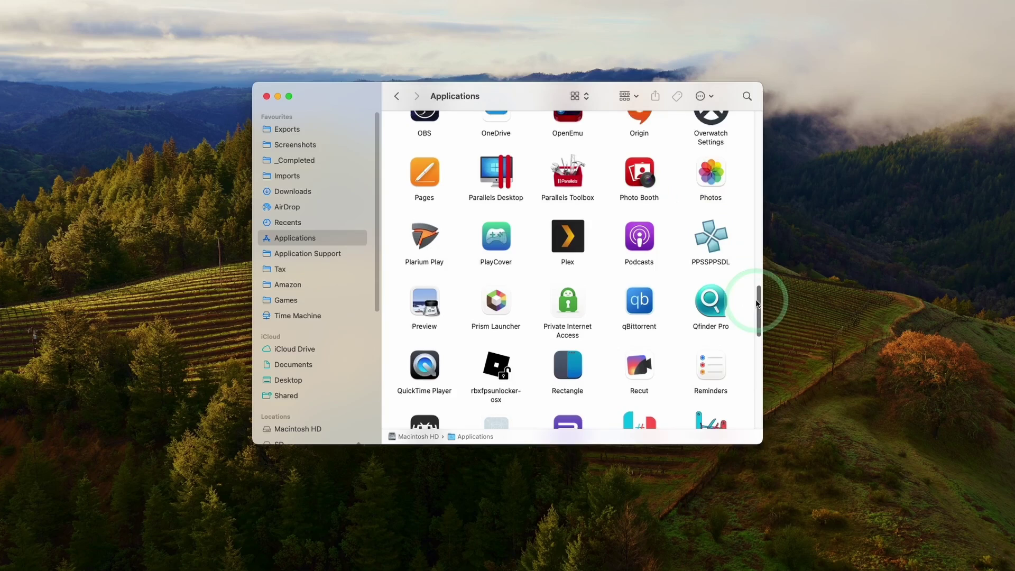
left_click_drag(761, 294, 747, 154)
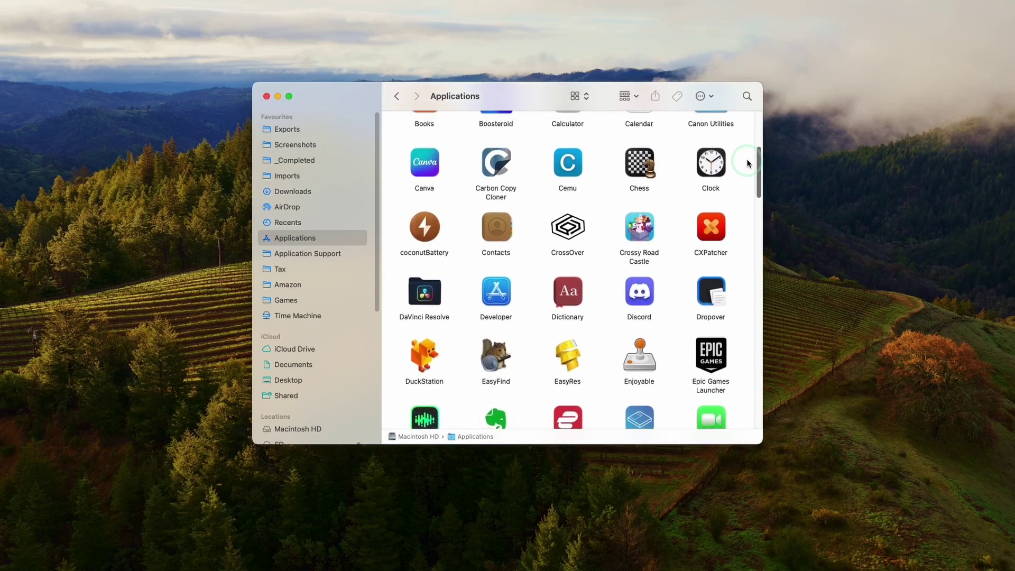
Launch the new CrossOver app past its security warning and open the Ubisoft Connect install page
left_click(559, 248)
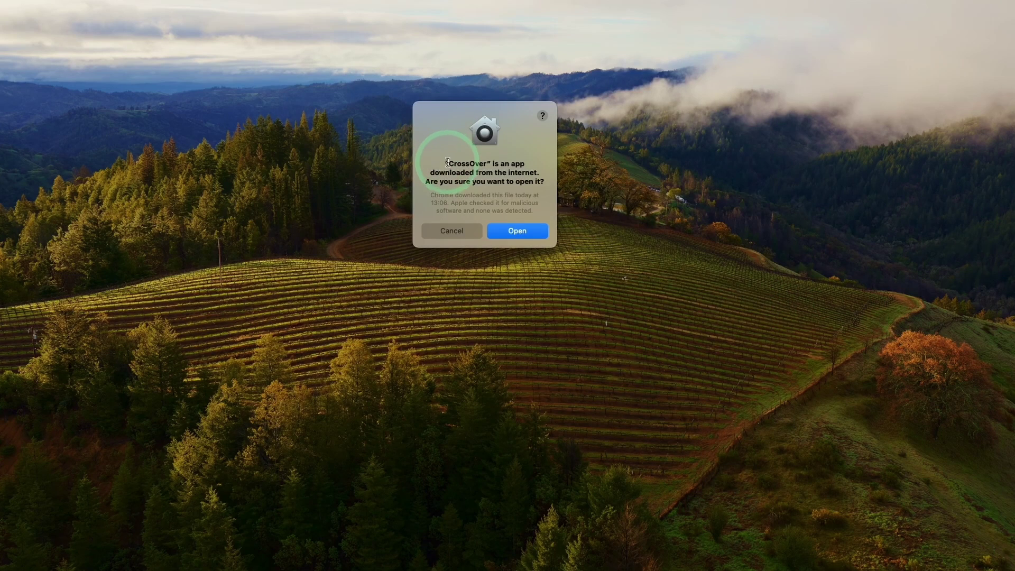
left_click(517, 231)
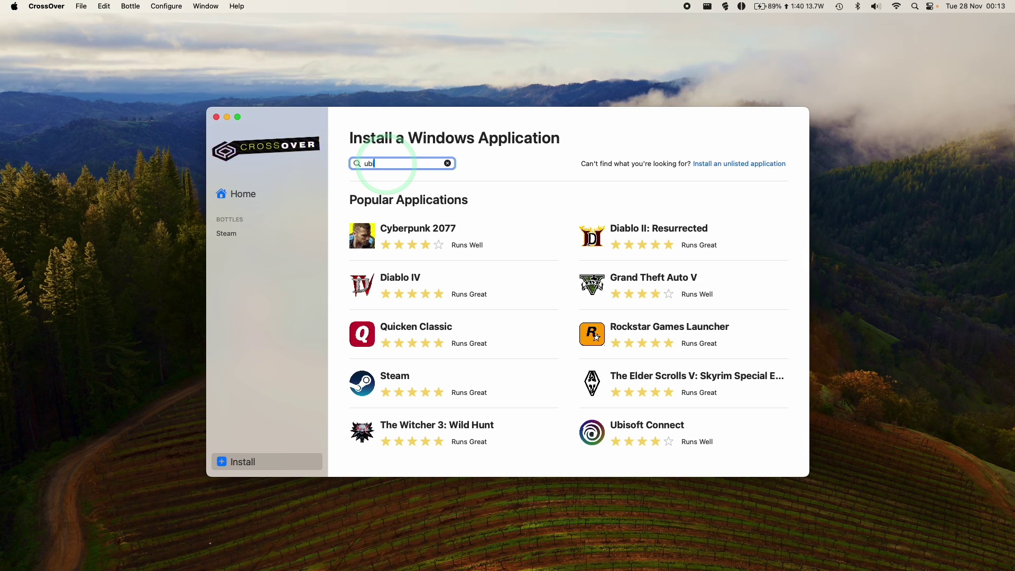
left_click(395, 250)
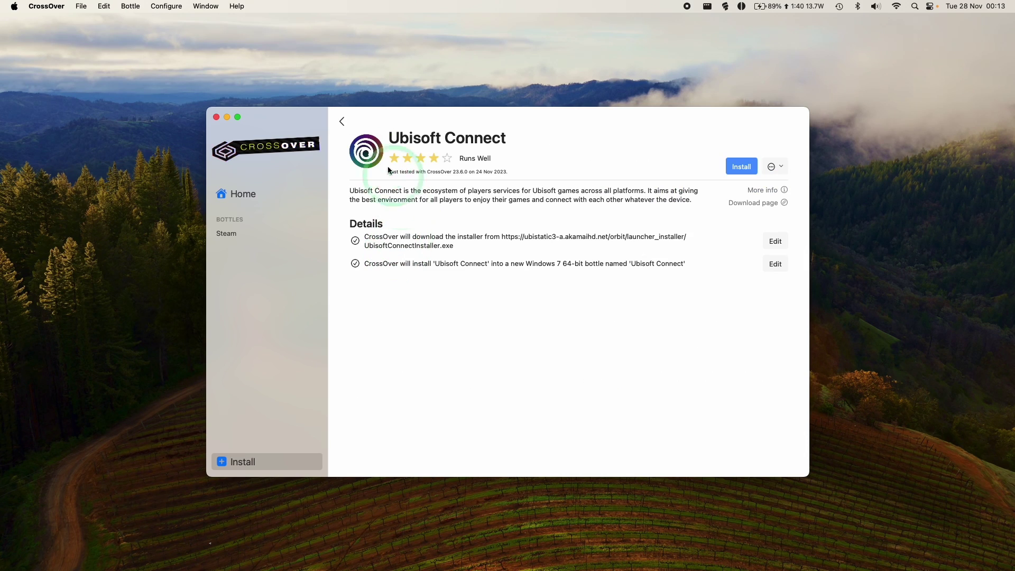
Install Ubisoft Connect in English to the default folder, launching it on finish
left_click(741, 167)
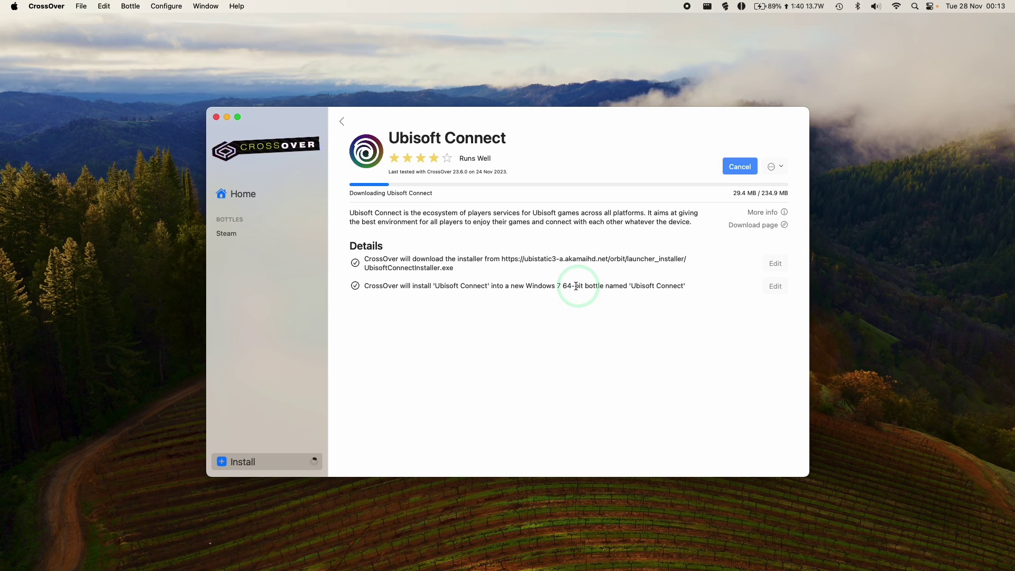
left_click_drag(627, 286, 690, 289)
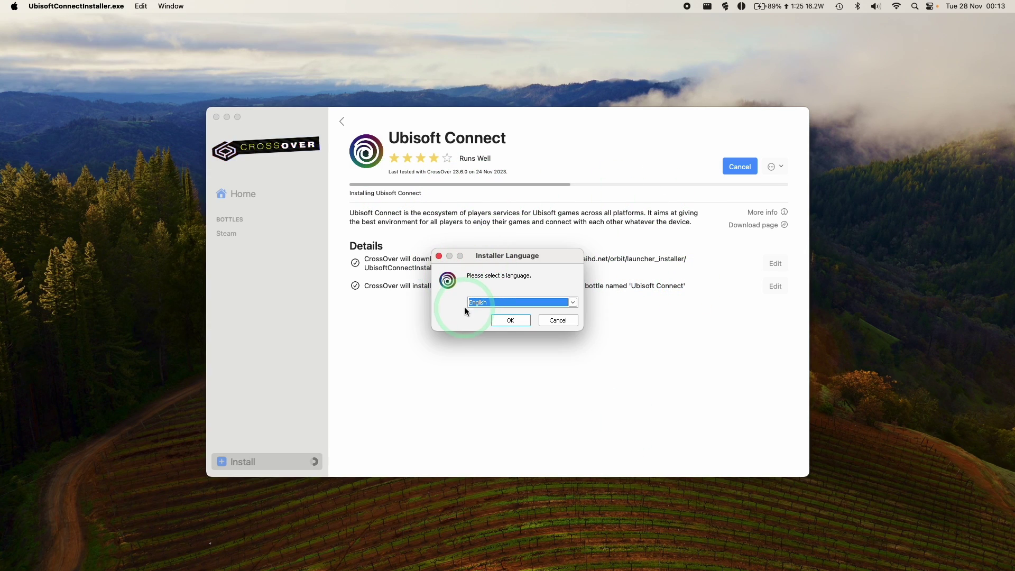
left_click(501, 323)
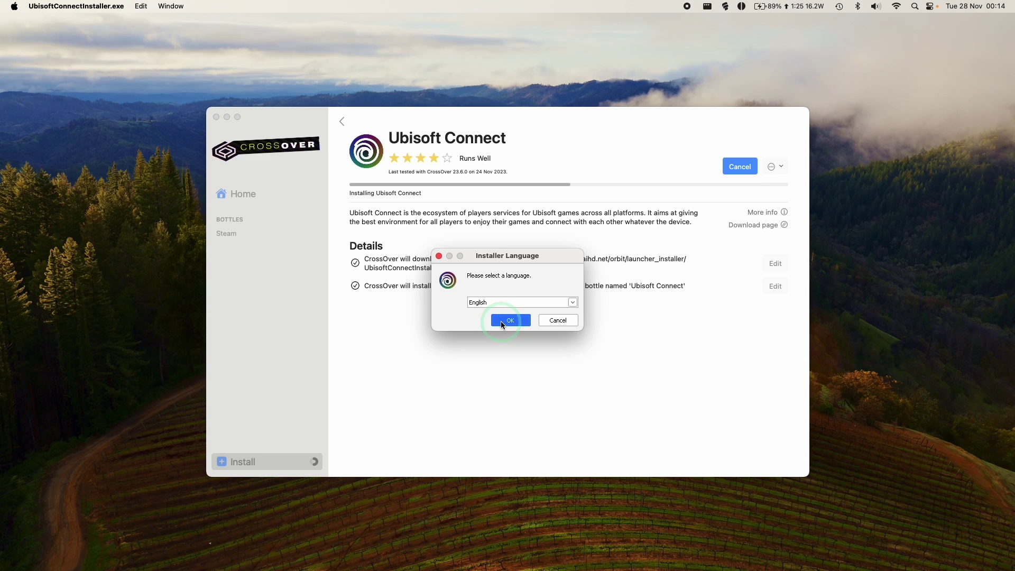
left_click(564, 379)
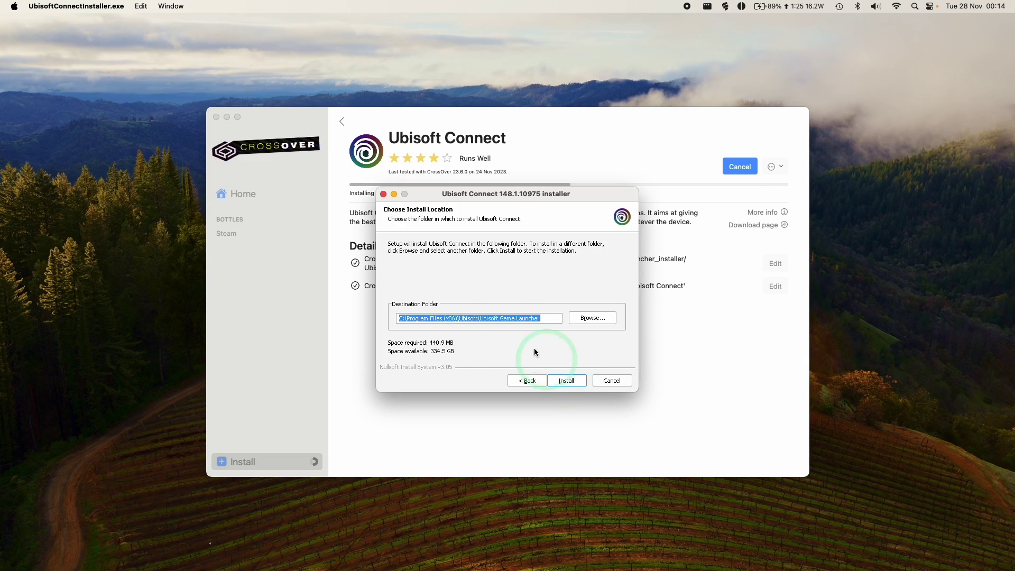
left_click(573, 381)
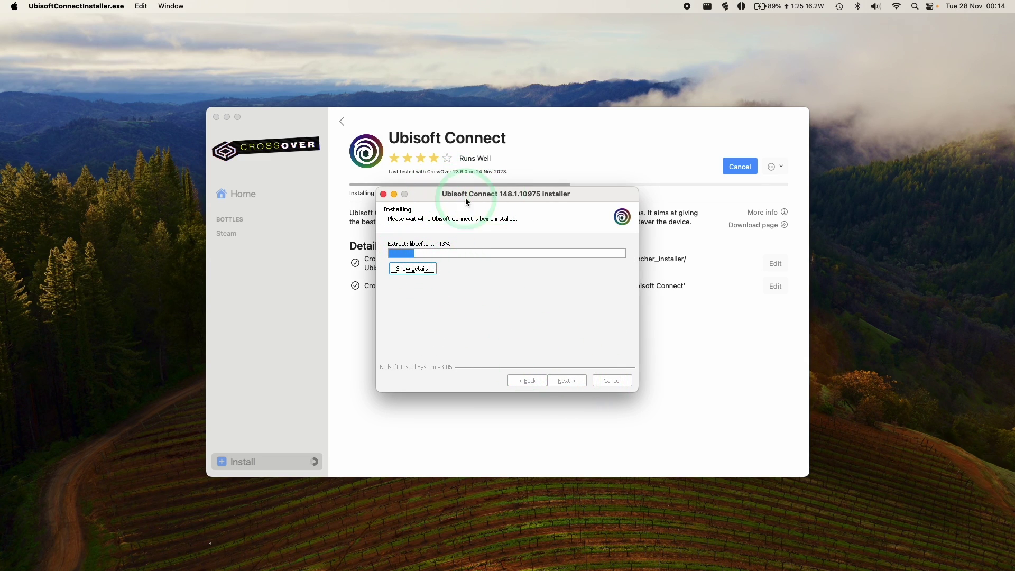
left_click(566, 379)
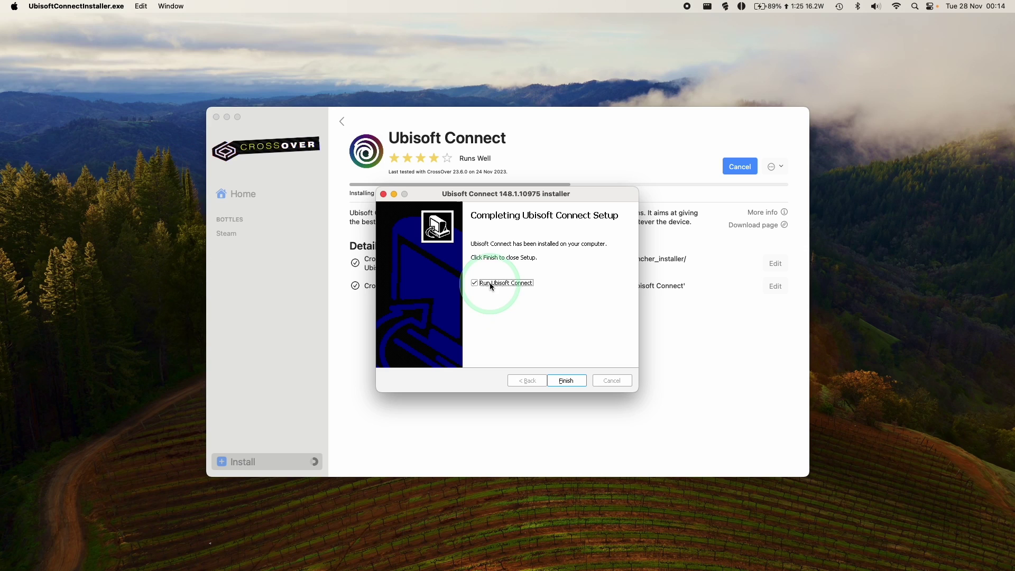
left_click(572, 383)
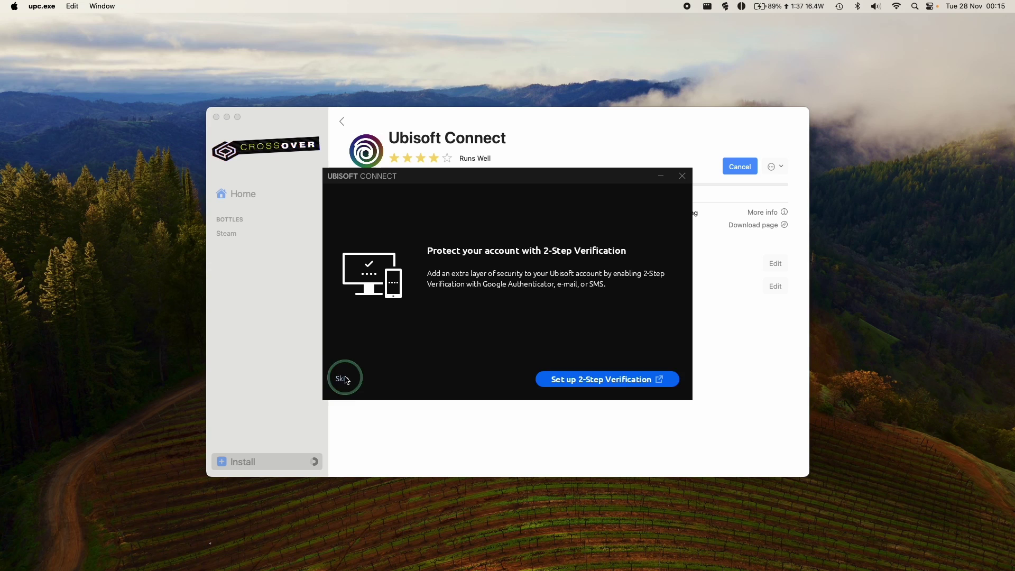
Skip 2-Step Verification to reach the News page and move the launcher window aside
left_click(343, 379)
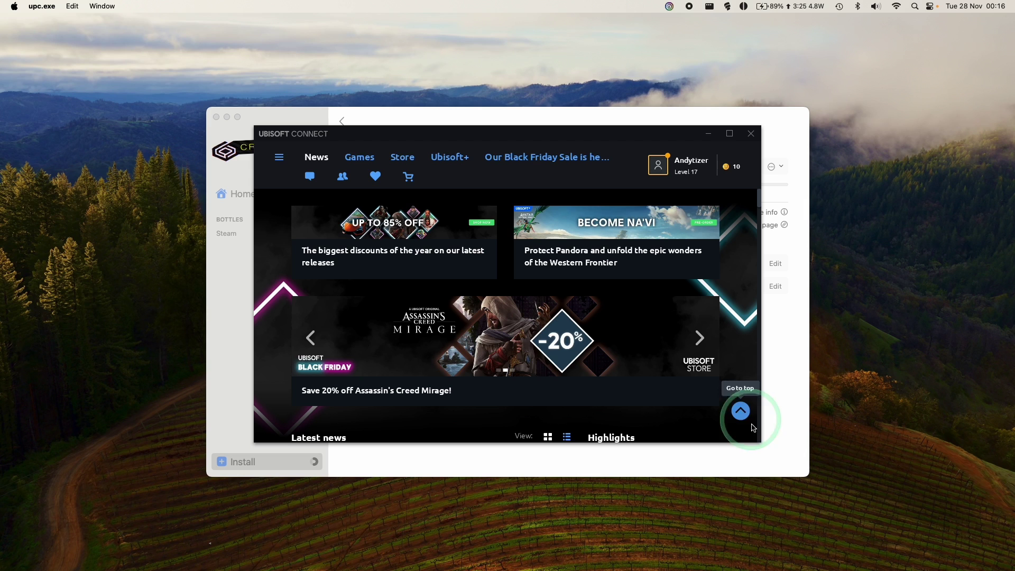
left_click_drag(761, 442, 804, 503)
left_click_drag(569, 142, 624, 204)
Close Ubisoft Connect, choosing 'Exit application' as its close behaviour
left_click(538, 150)
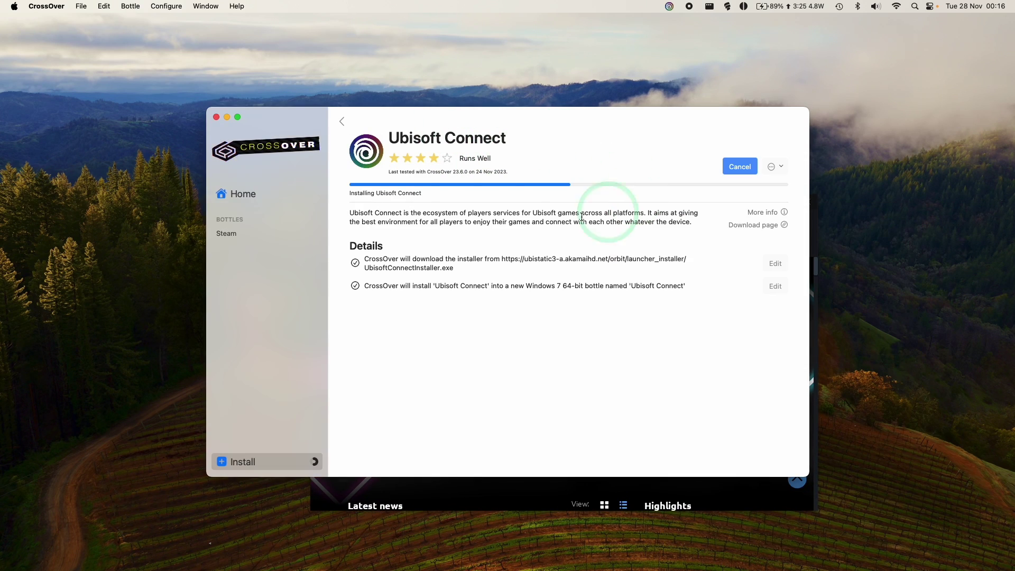
left_click(741, 489)
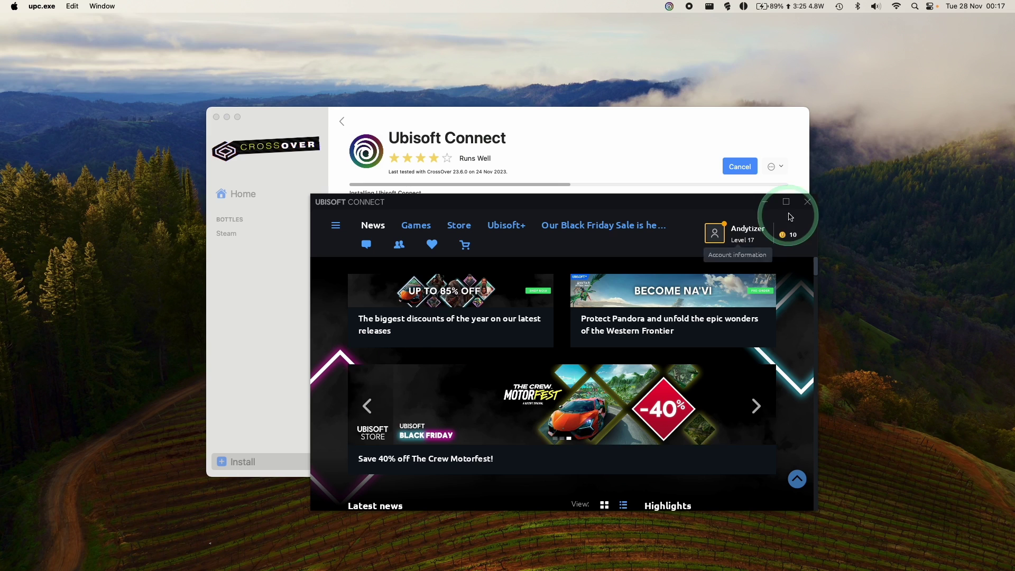
left_click(808, 202)
left_click(478, 292)
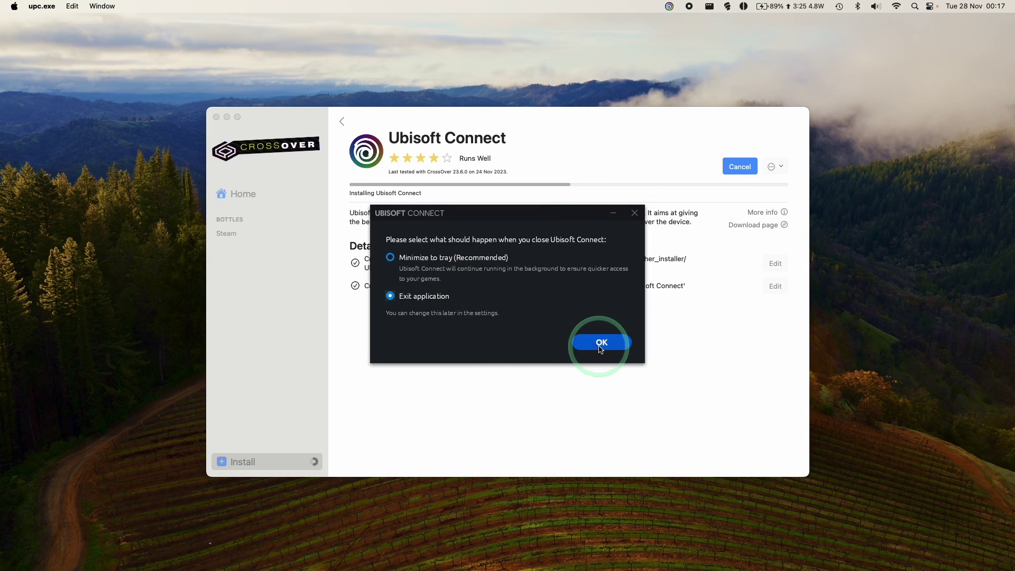
left_click(596, 341)
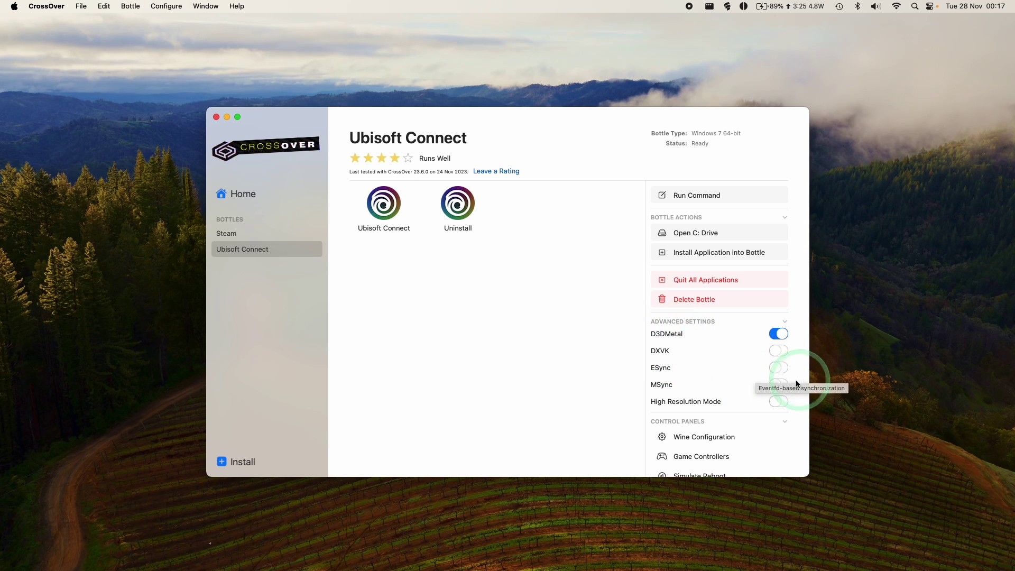
Enable MSync on the Ubisoft Connect bottle, reboot it, and relaunch Ubisoft Connect
left_click(776, 386)
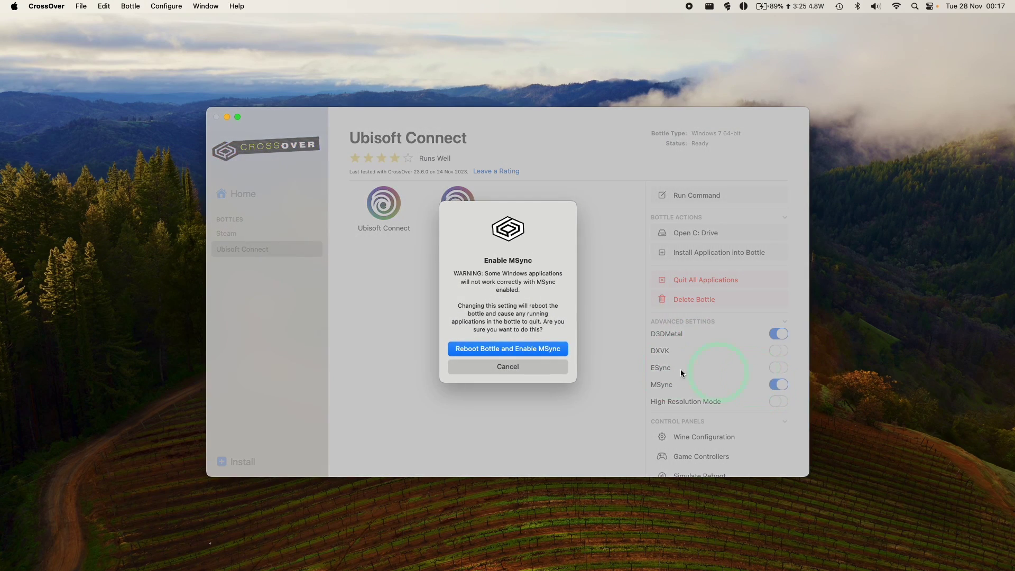
left_click(537, 347)
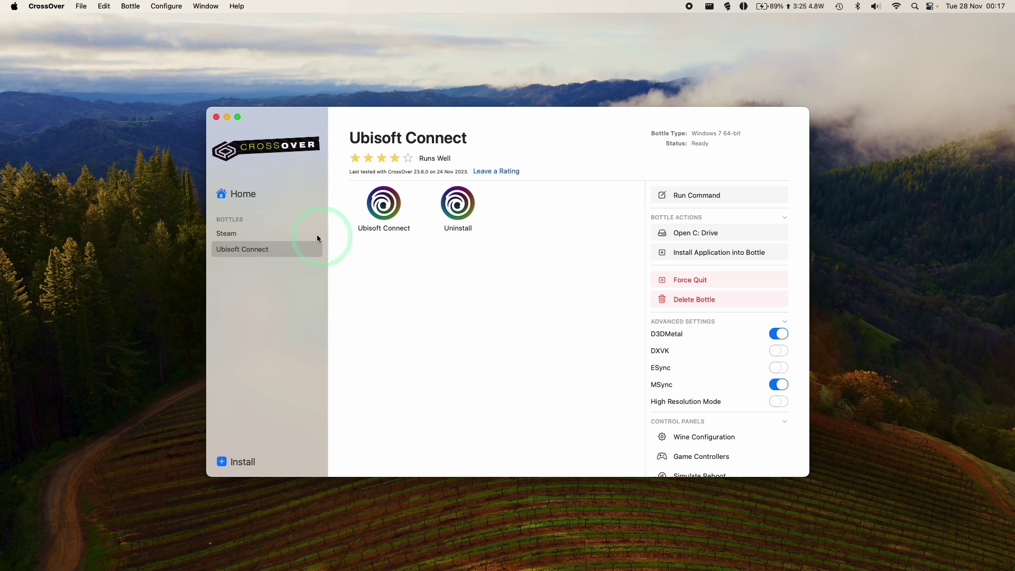
double_click(393, 210)
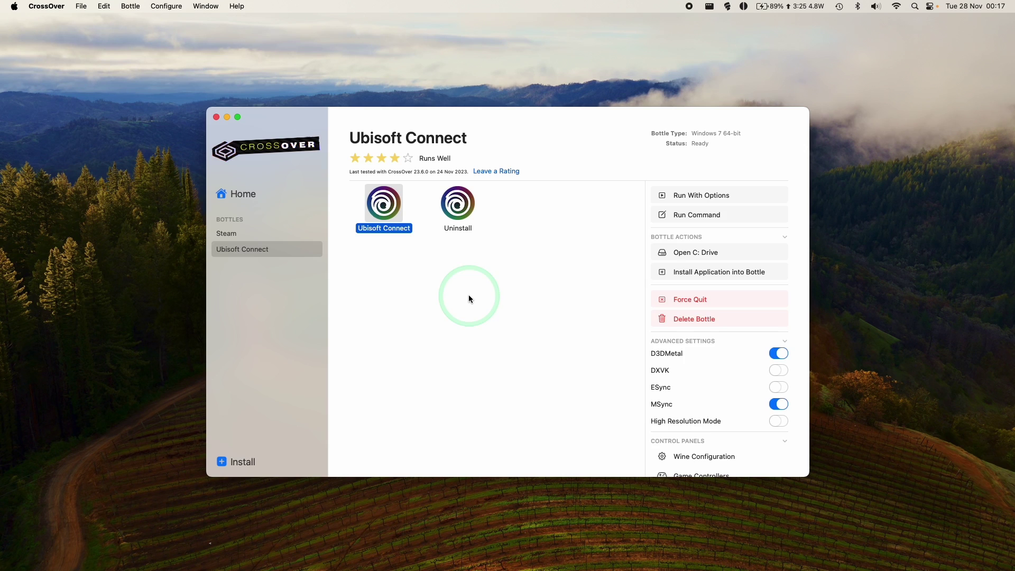
Close CrossOver, grant Ubisoft Connect Downloads access, and make its window taller and wider
left_click(216, 117)
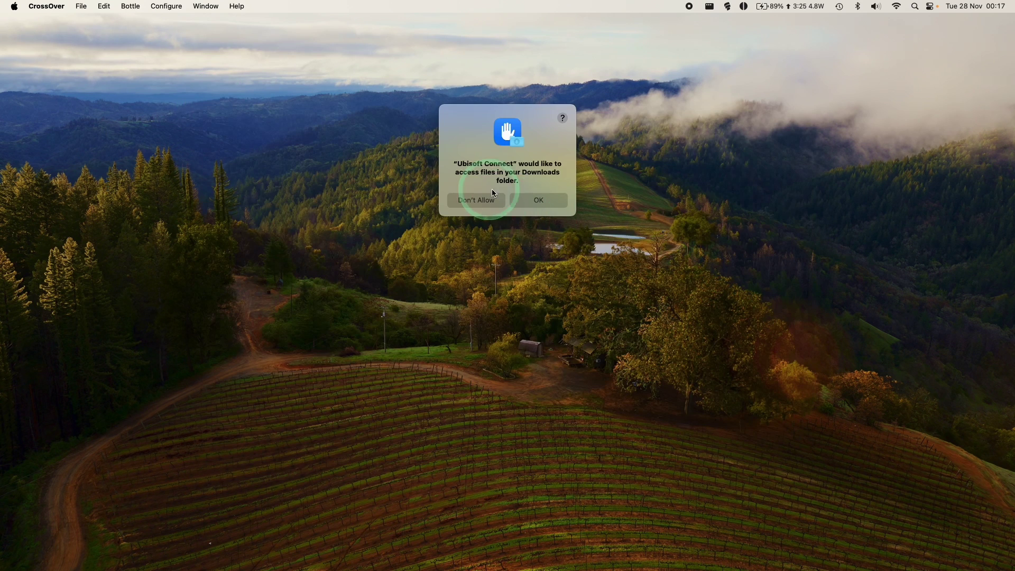
left_click(543, 201)
left_click(341, 365)
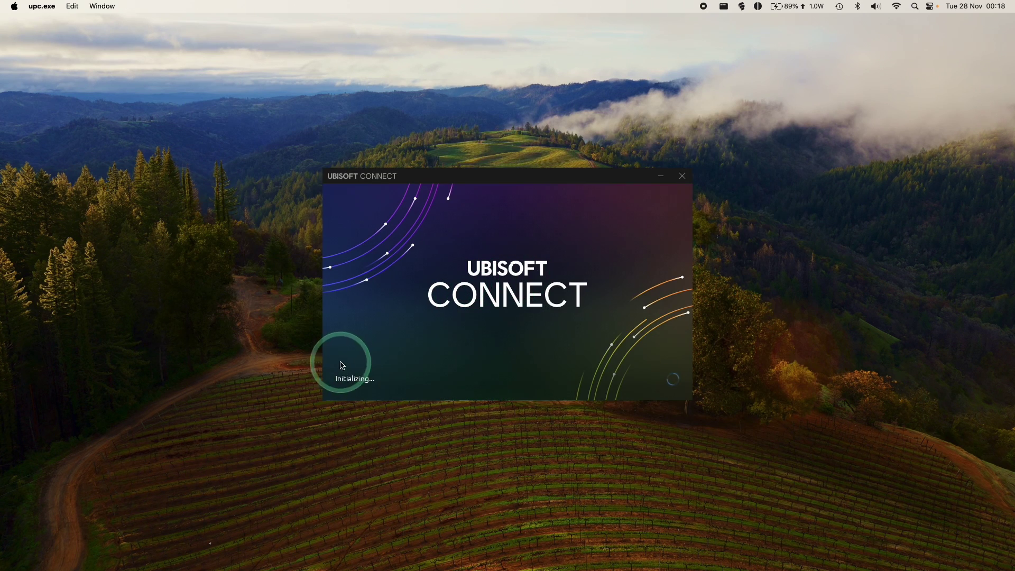
left_click(312, 201)
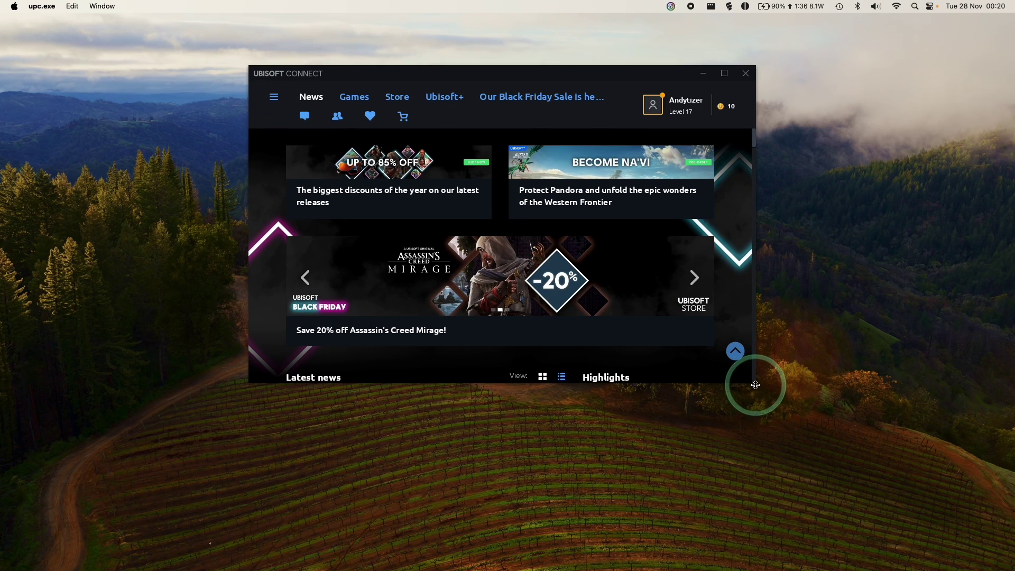
left_click_drag(754, 385, 729, 464)
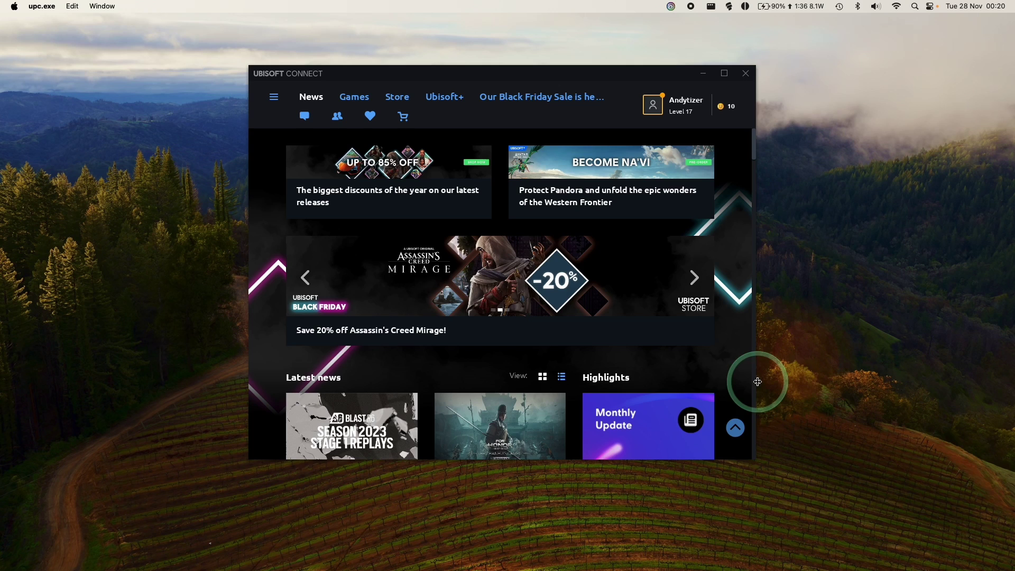
left_click_drag(758, 382, 842, 392)
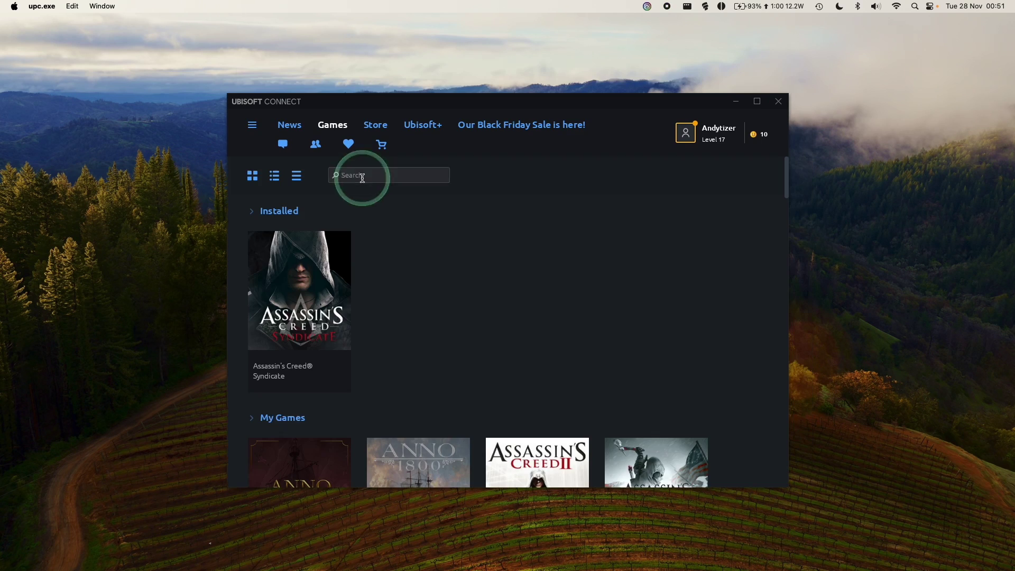
Search the catalogue for 'fa' and activate Far Cry 6 - Trial into the game library
left_click(362, 176)
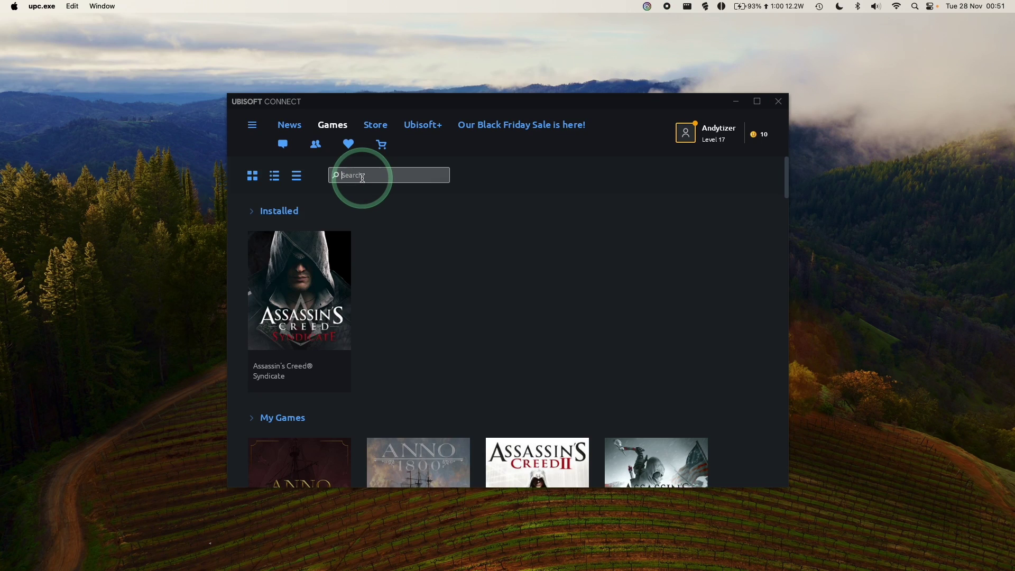
type("far")
left_click(397, 229)
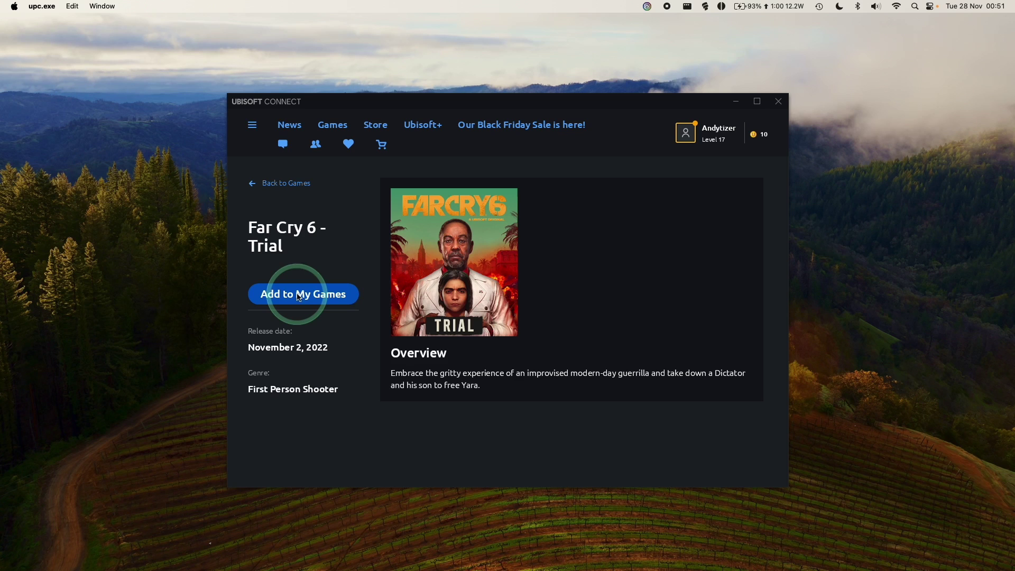
left_click(273, 295)
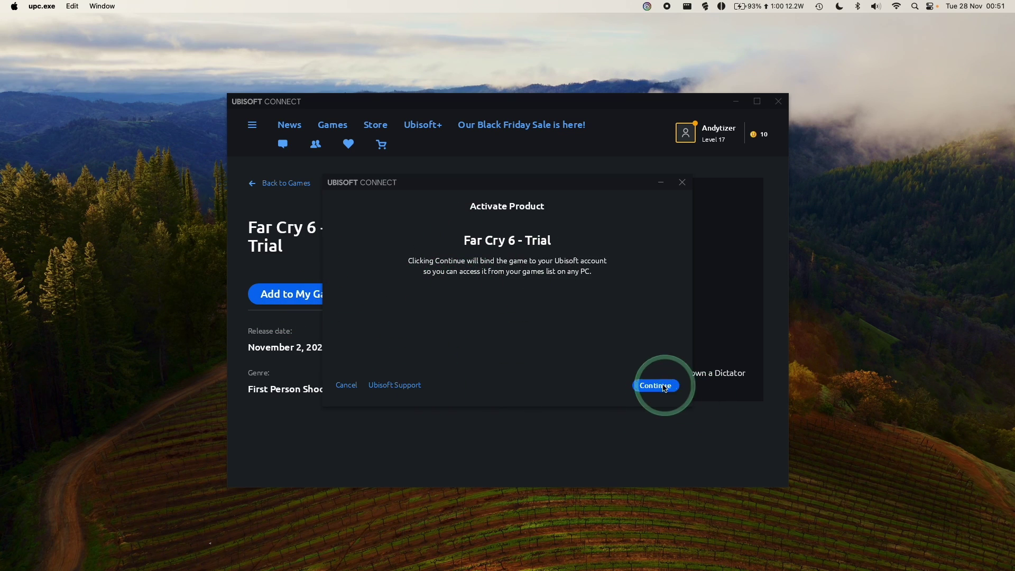
left_click(661, 388)
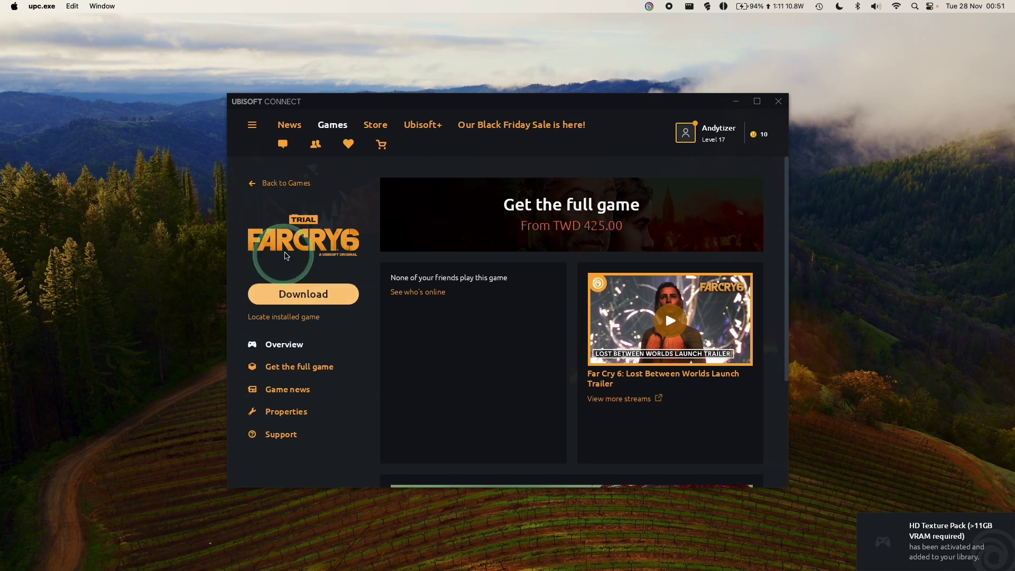
Install Far Cry 6 Trial in English to the default folder, toggling the HD Texture Pack and accepting the EULA
left_click(312, 295)
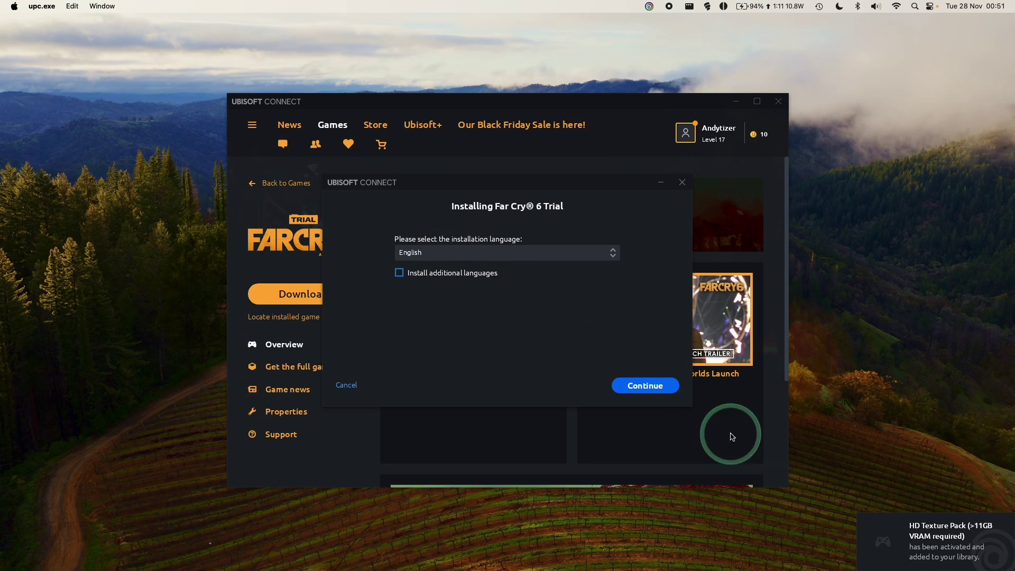
left_click(645, 385)
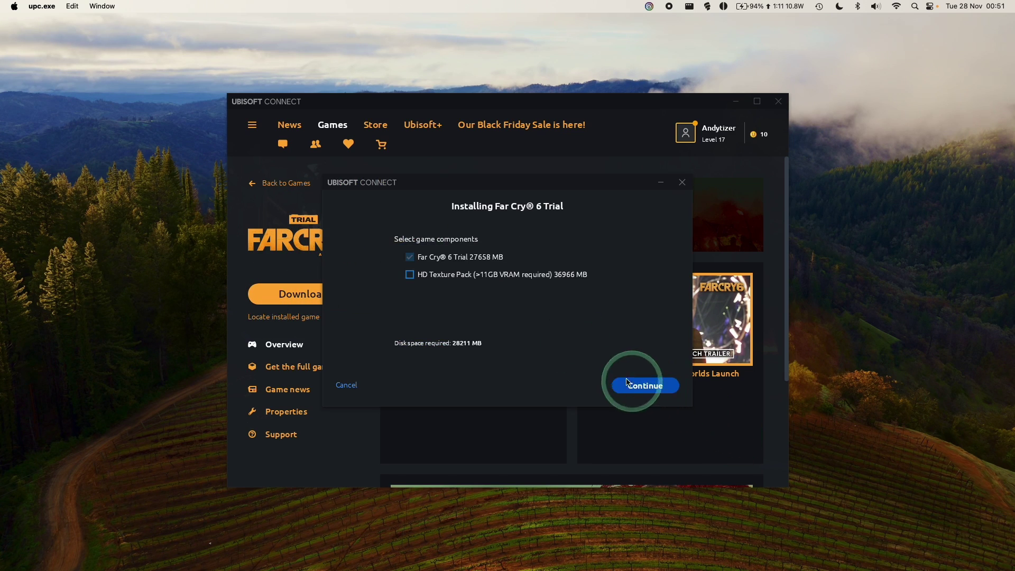
left_click(415, 274)
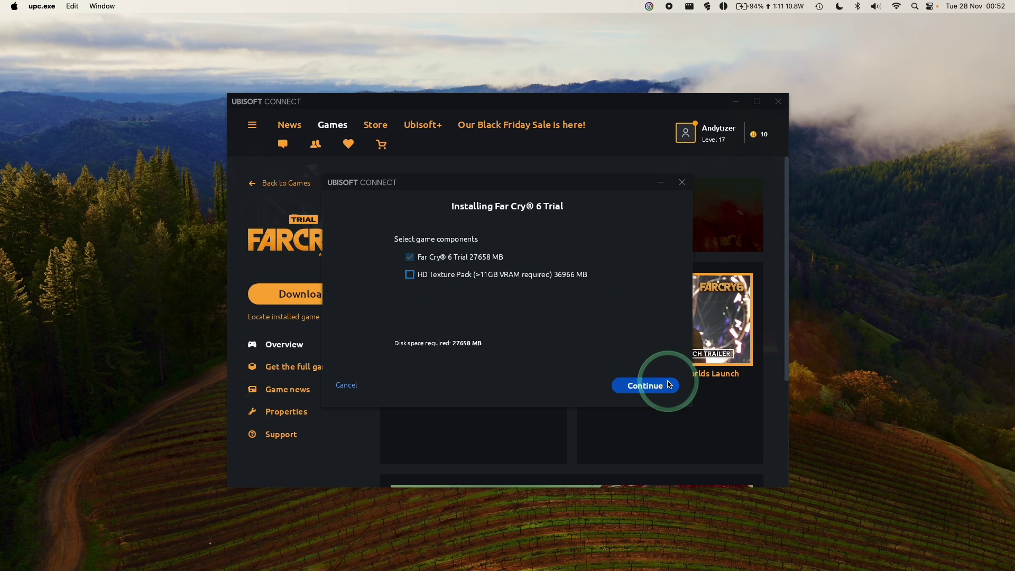
left_click(647, 385)
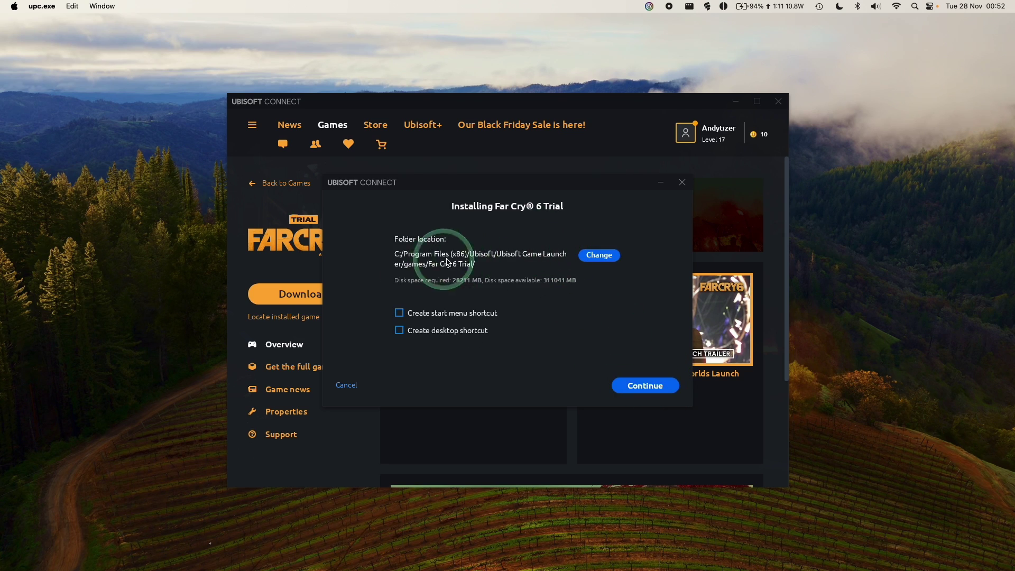
left_click(643, 387)
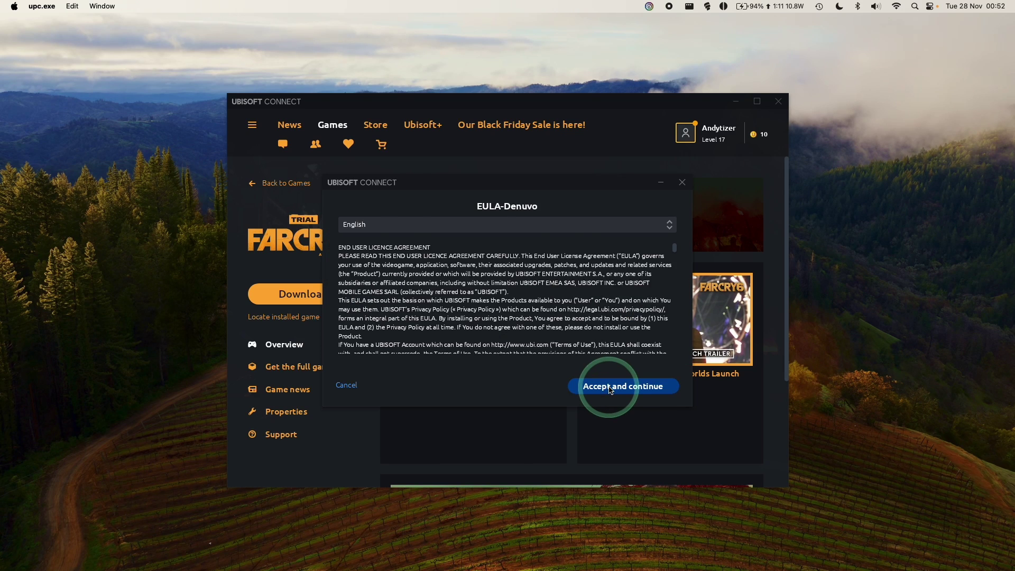
left_click(611, 387)
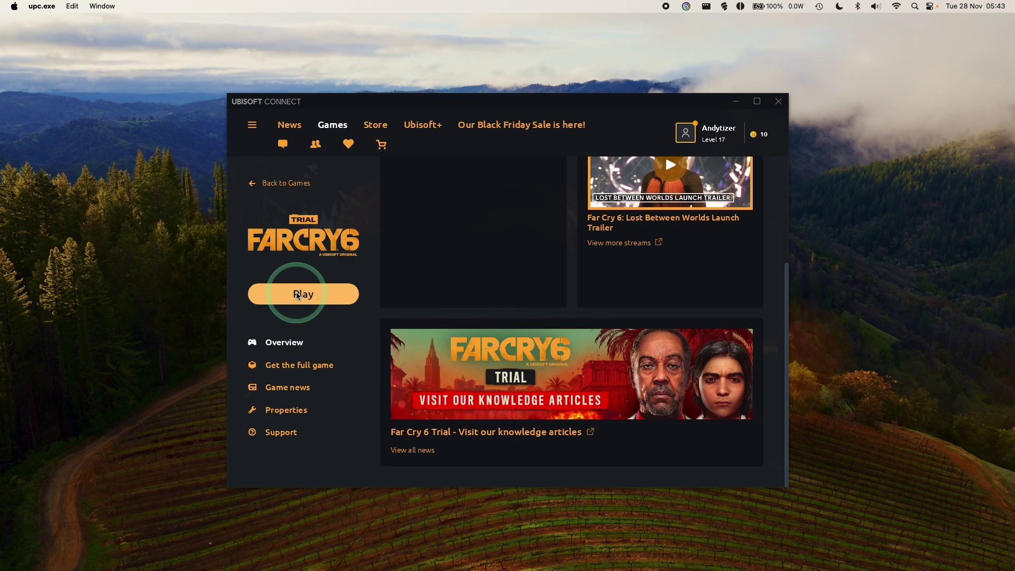
Launch Far Cry 6 Trial, confirming Play in the splash after the cloud save sync
left_click(296, 293)
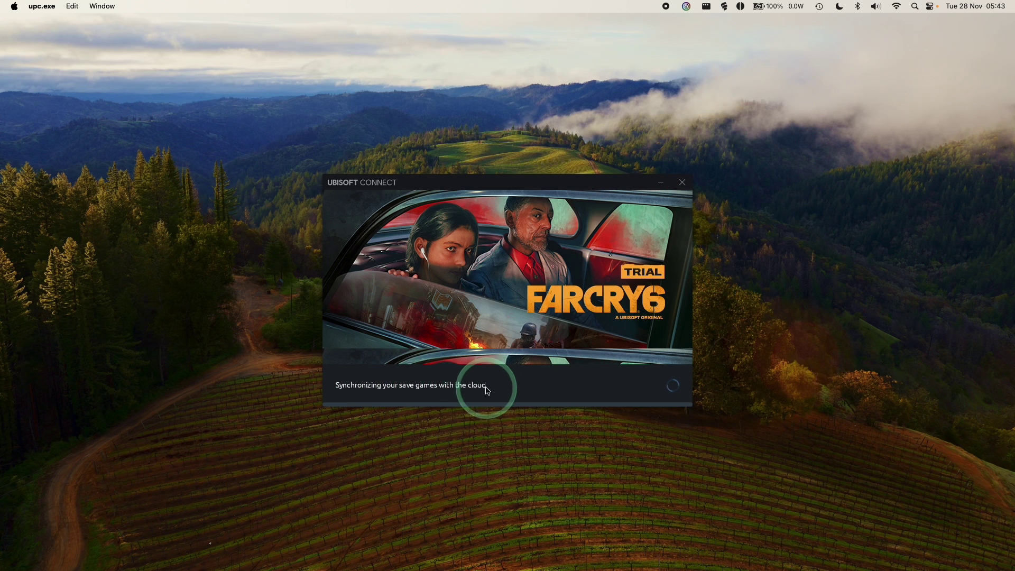
left_click(653, 385)
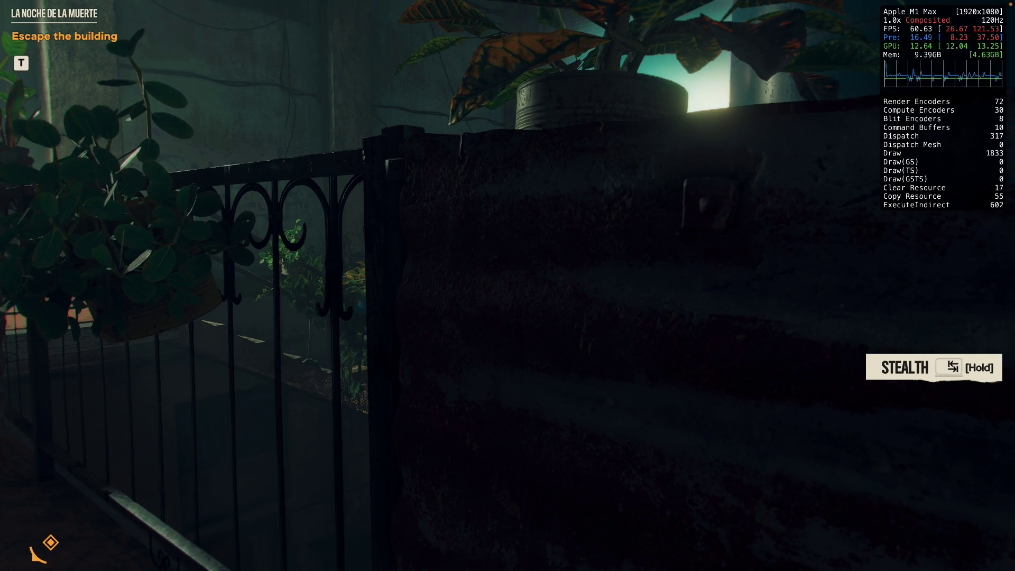
Step back from the wall, then walk forward through the courtyard toward the 'Escape the building' marker
key("s")
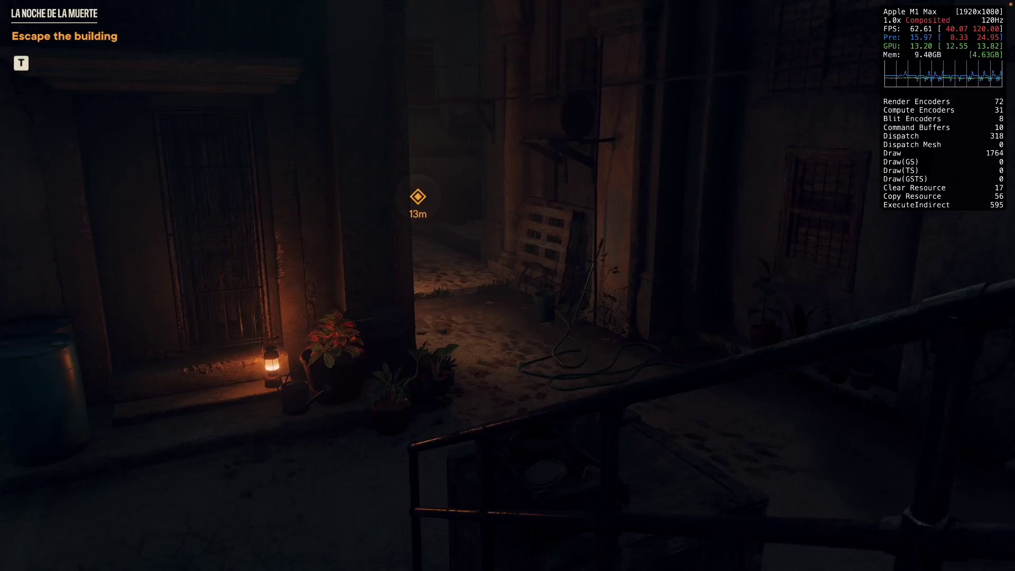
key("w")
key("w")
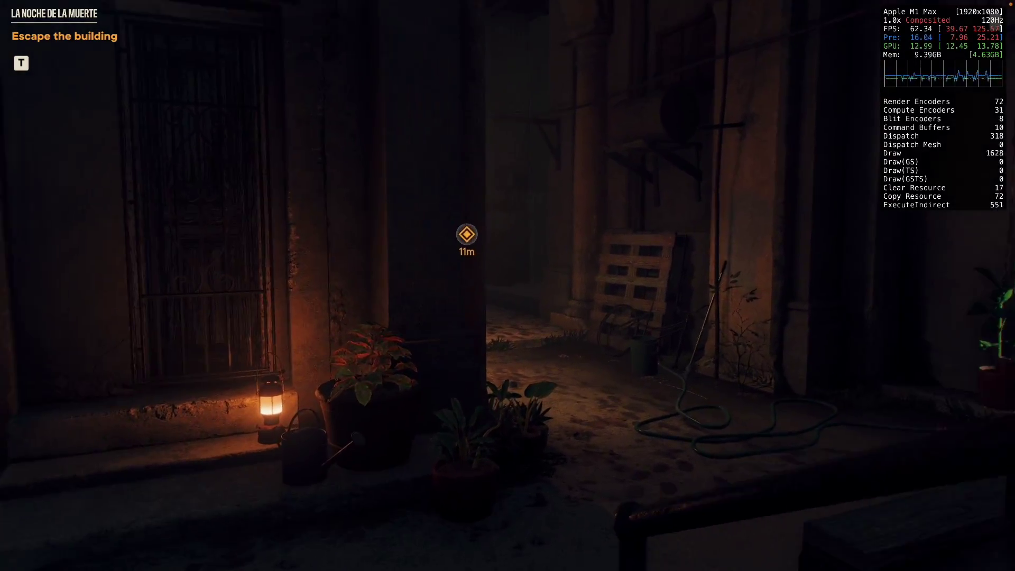
key("w")
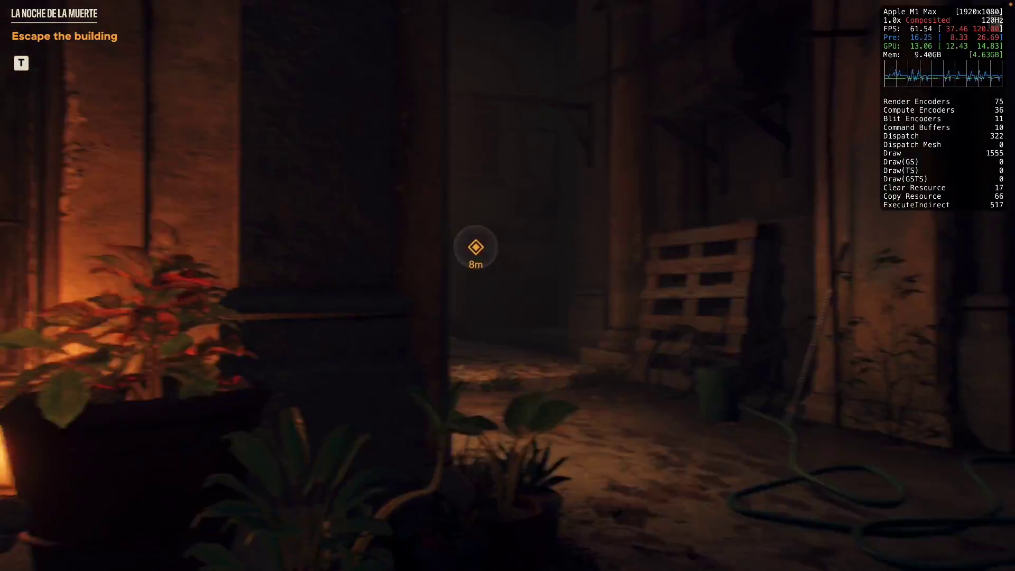